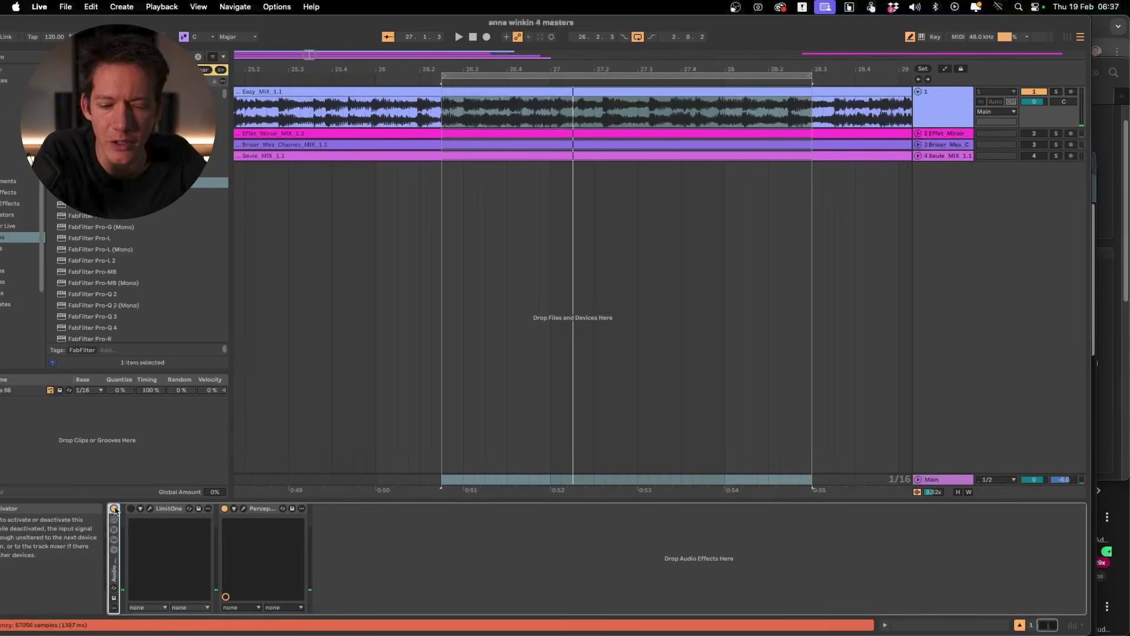
- Open Knif Audio Soma from track 1's effect rack and compare the looped section with the EQ bypassed and active
left_click(113, 539)
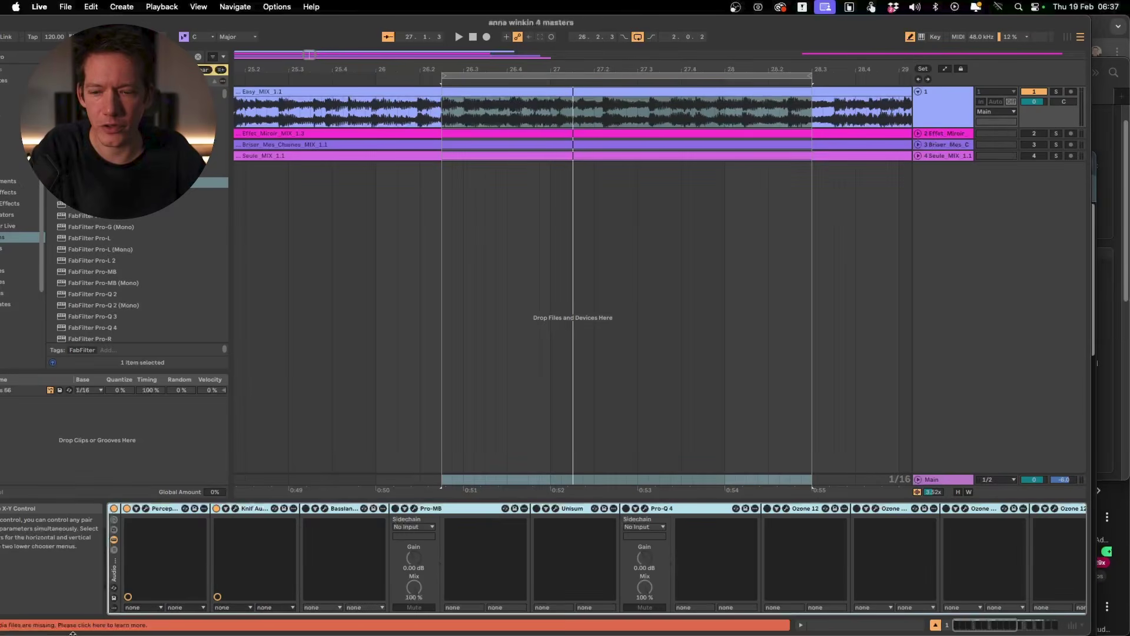
left_click(235, 508)
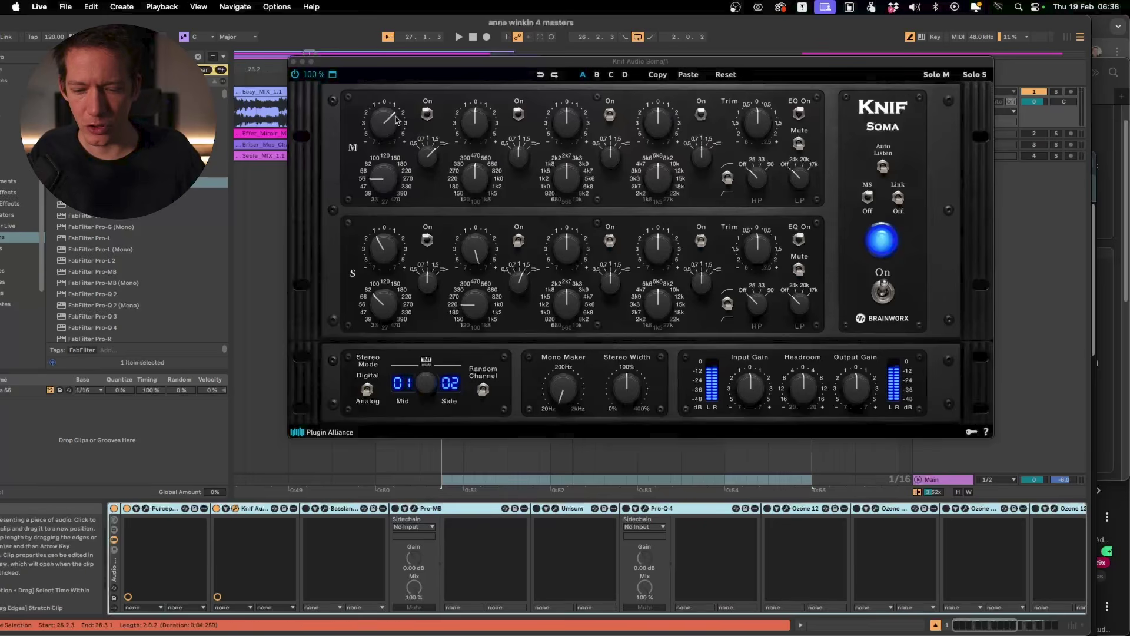
left_click(215, 509)
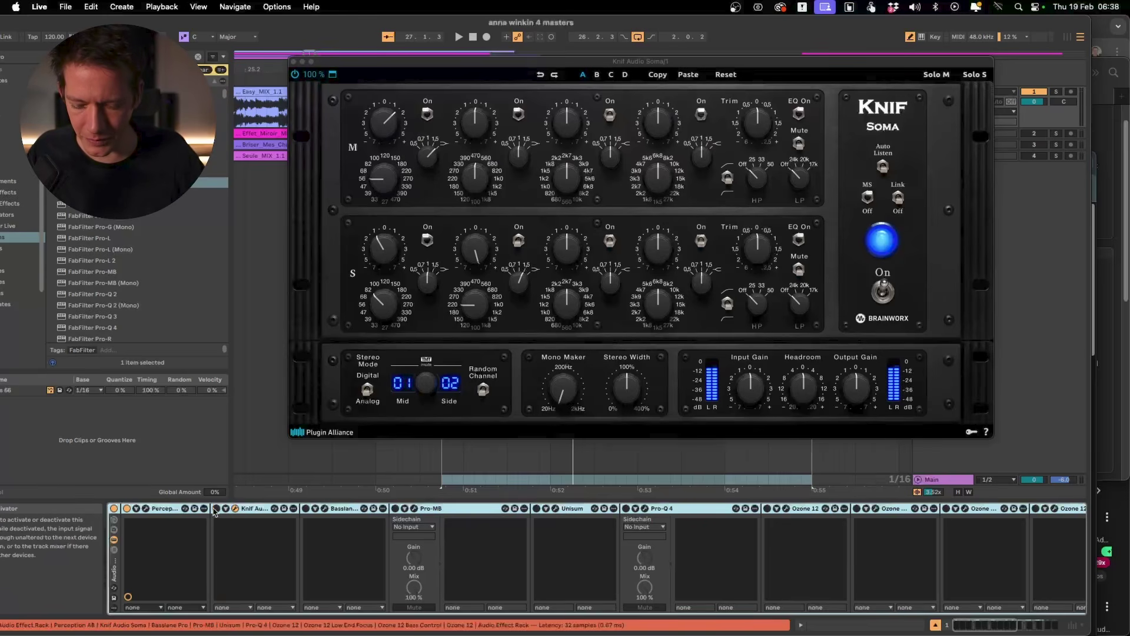
key("space")
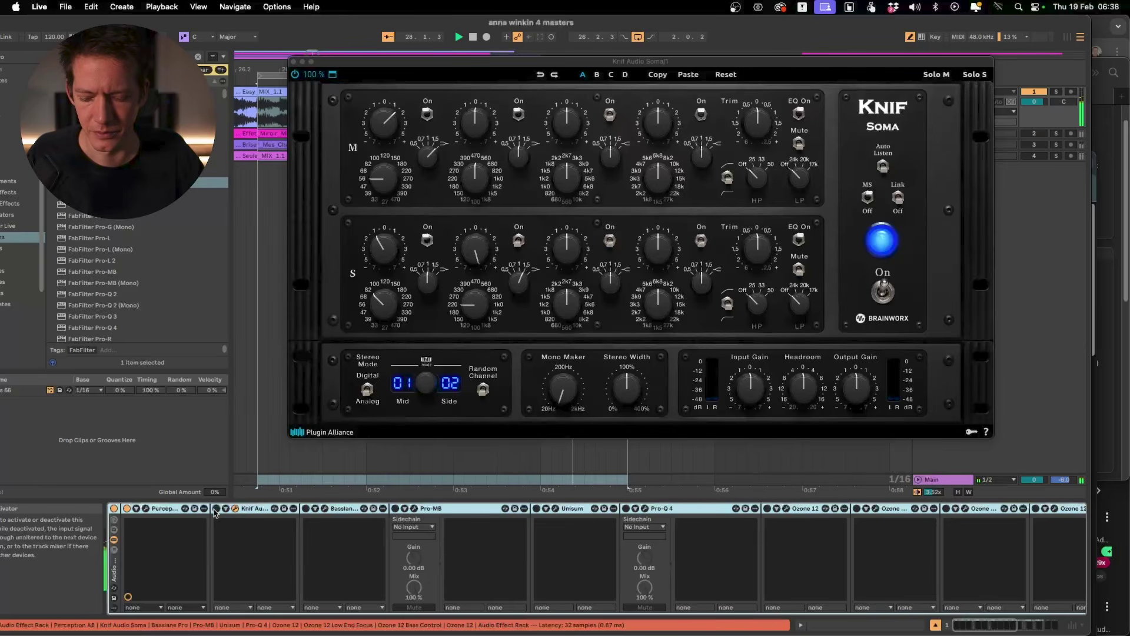
left_click(216, 509)
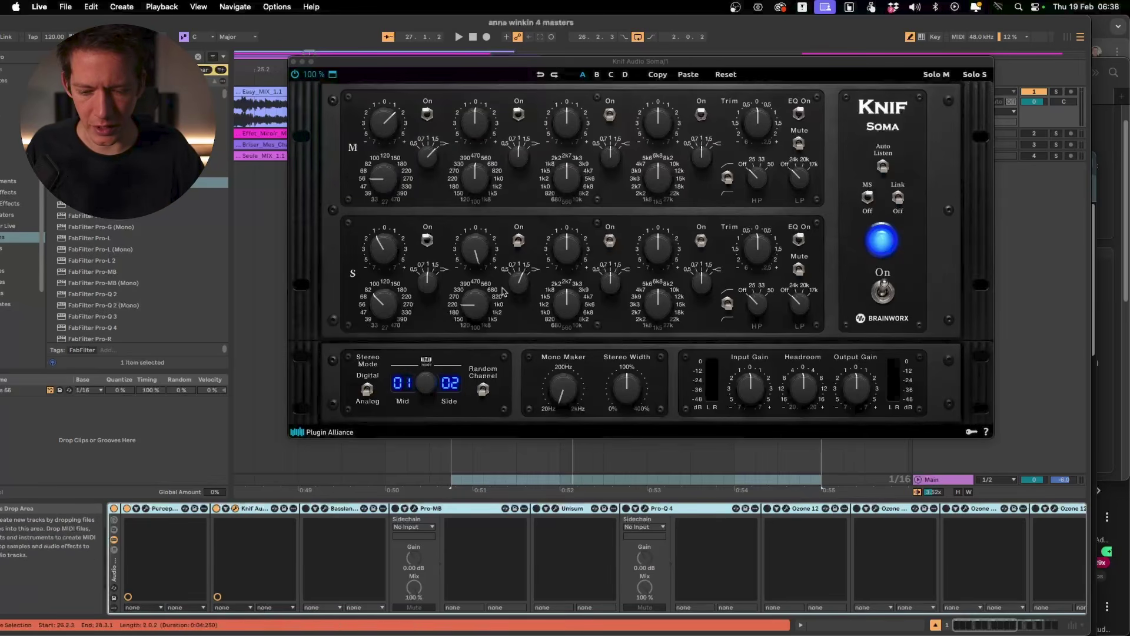
left_click(434, 242)
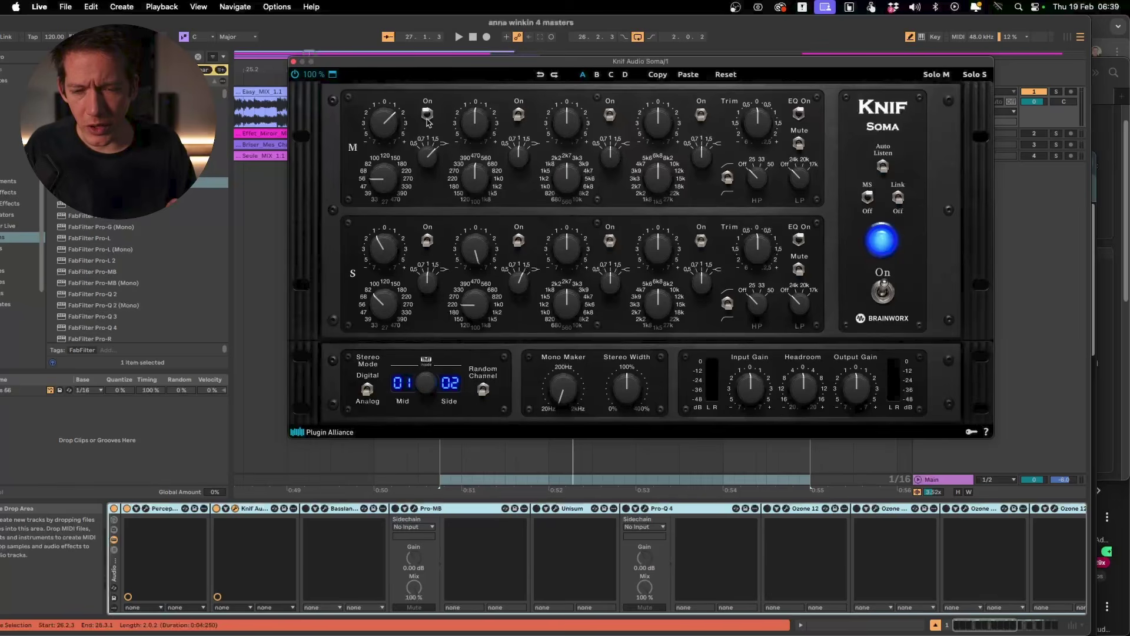
- Uncover the arrangement timeline, shift the loop to start at 20.1.1, and play that section
left_click_drag(413, 61, 463, 233)
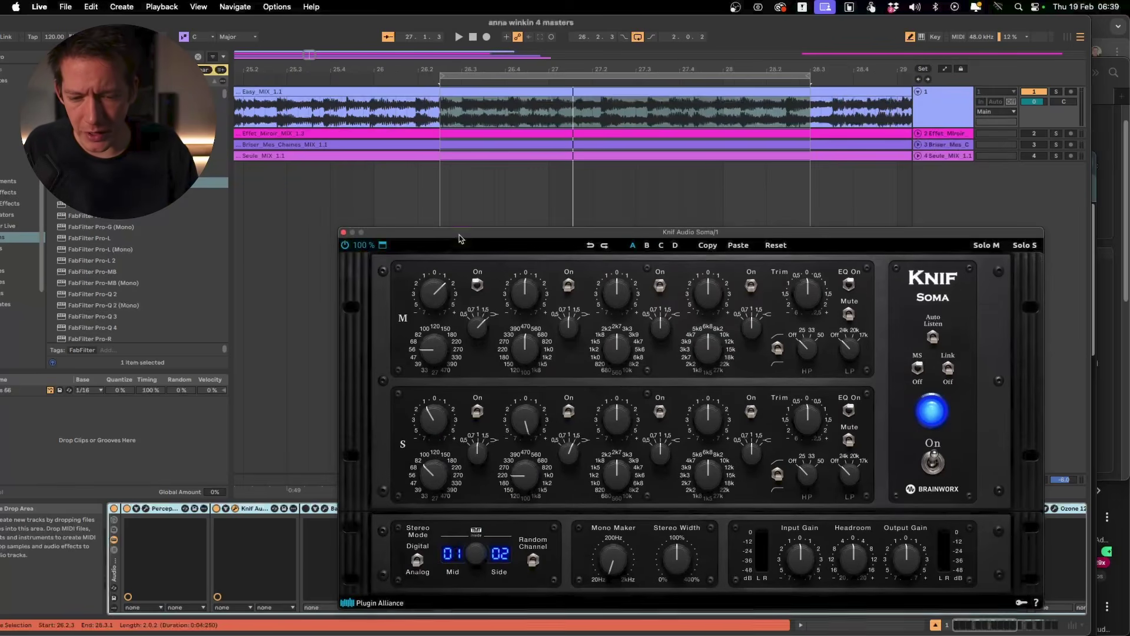
left_click_drag(549, 72, 692, 70)
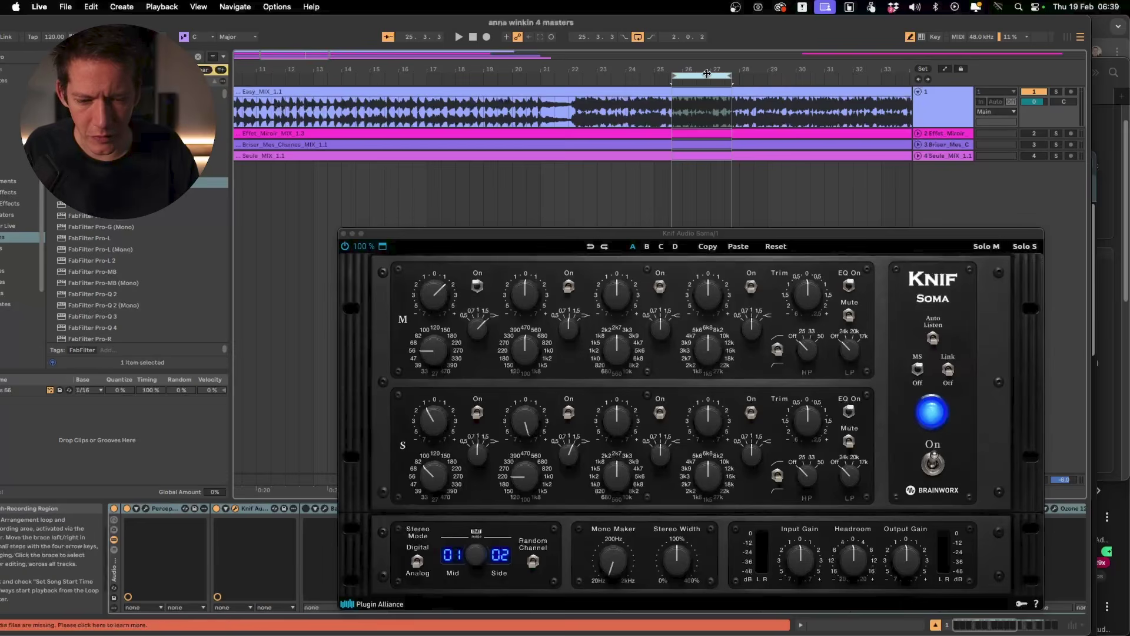
left_click_drag(732, 101, 575, 100)
key("space")
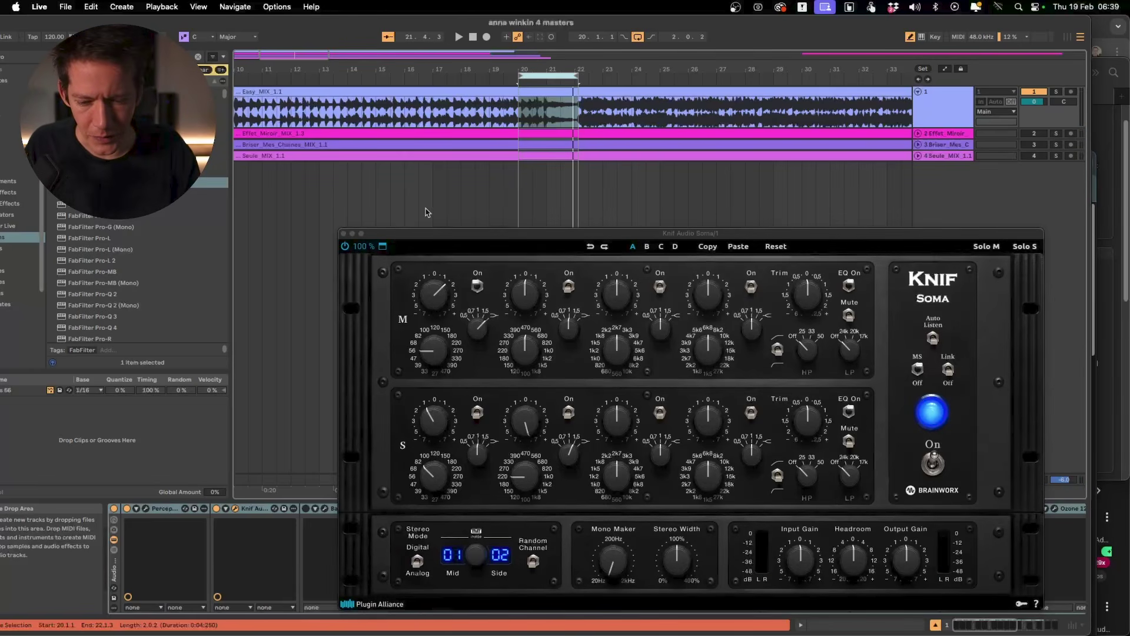
- Close Soma and, on the Main track, enable ADPTR MetricAB in its Correlation view with the filters off
left_click(344, 234)
left_click(920, 109)
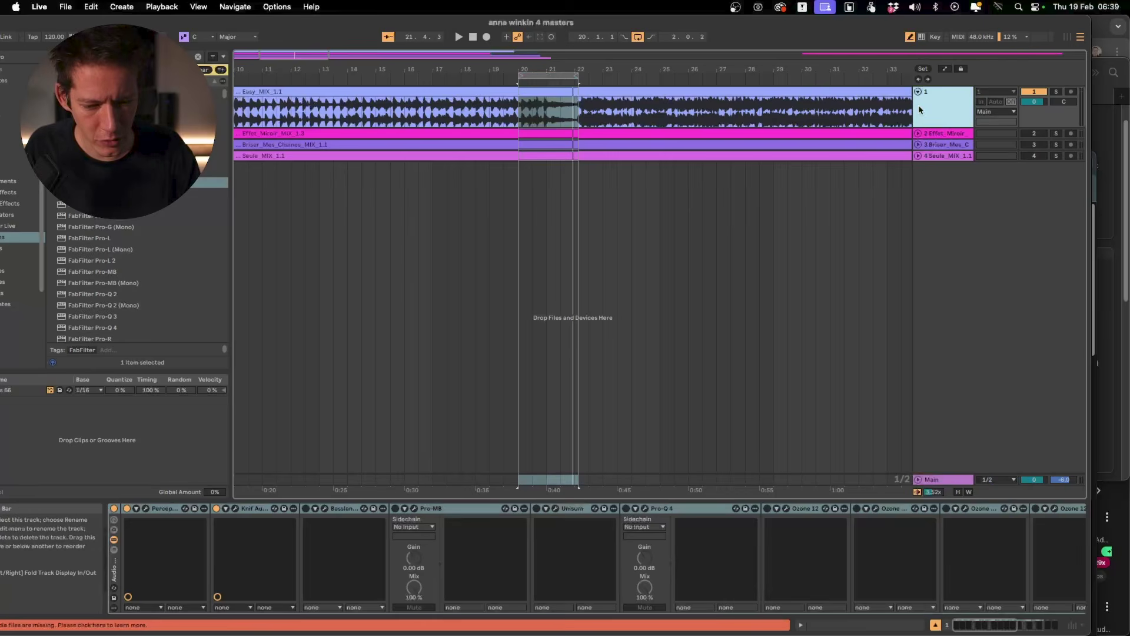
left_click(953, 478)
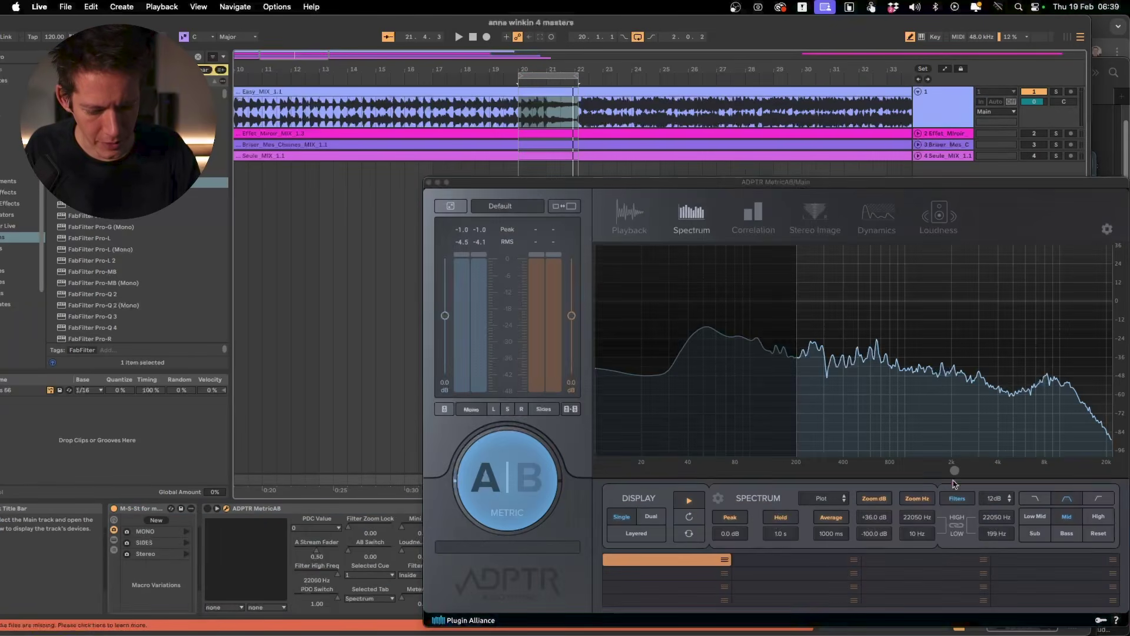
left_click(765, 225)
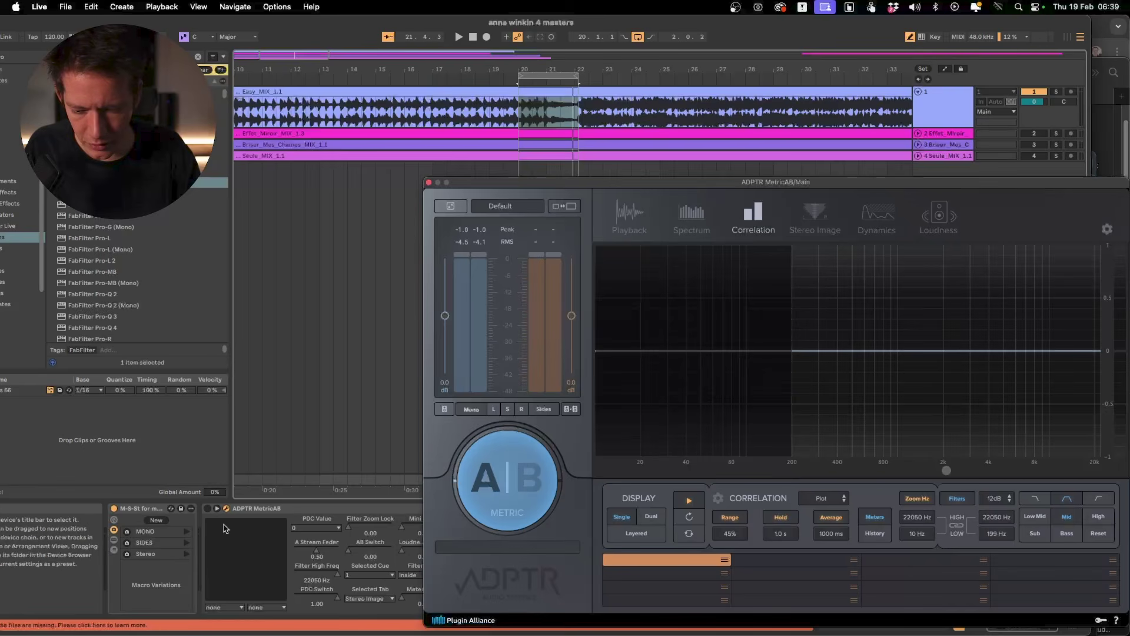
left_click(208, 508)
left_click(957, 498)
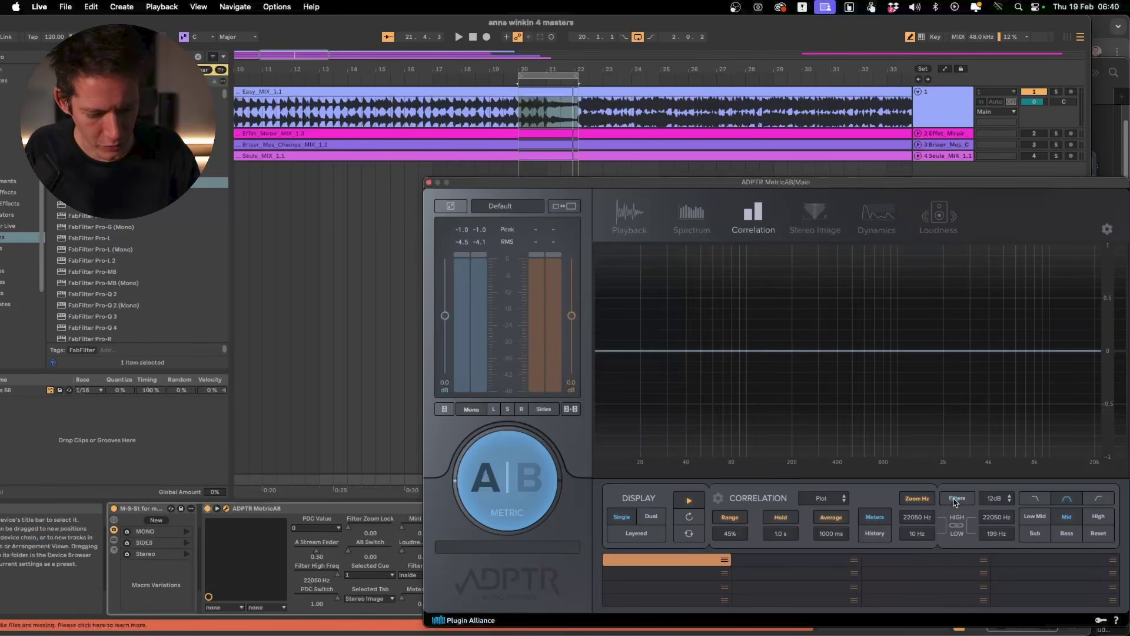
- Examine the track's stereo correlation during playback, moving the loop to start at 17.3.1
key("space")
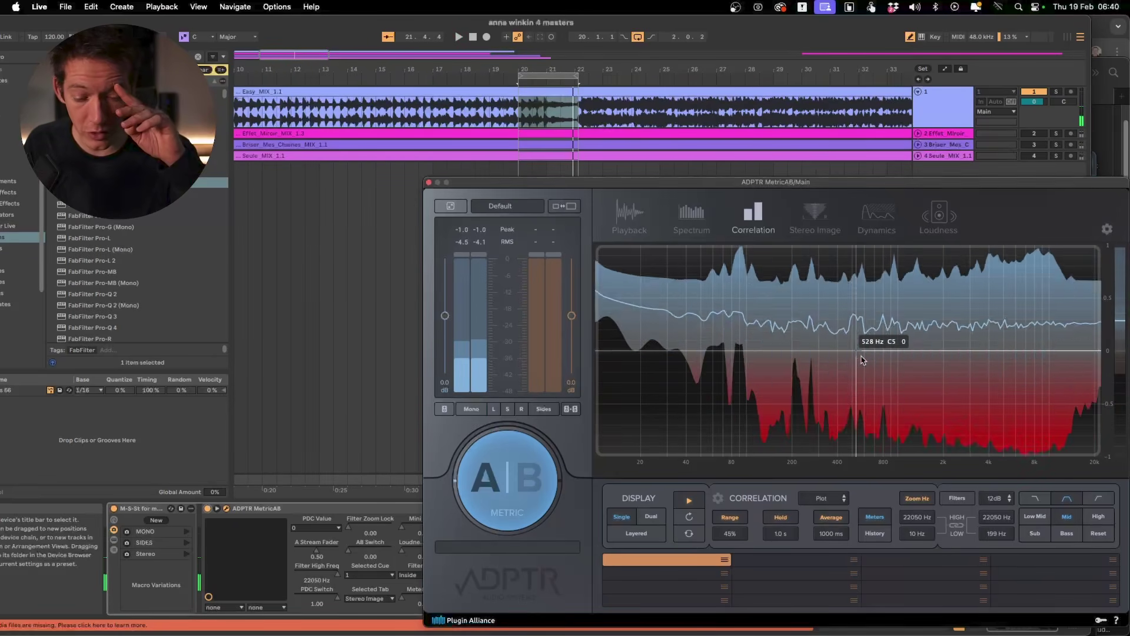
left_click(624, 72)
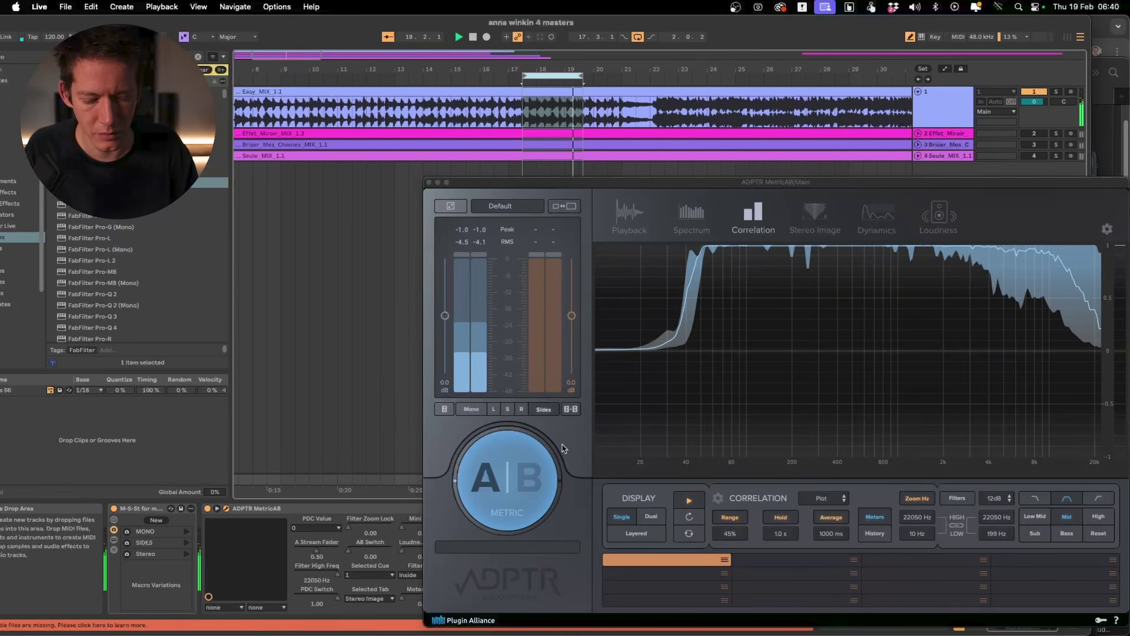
key("space")
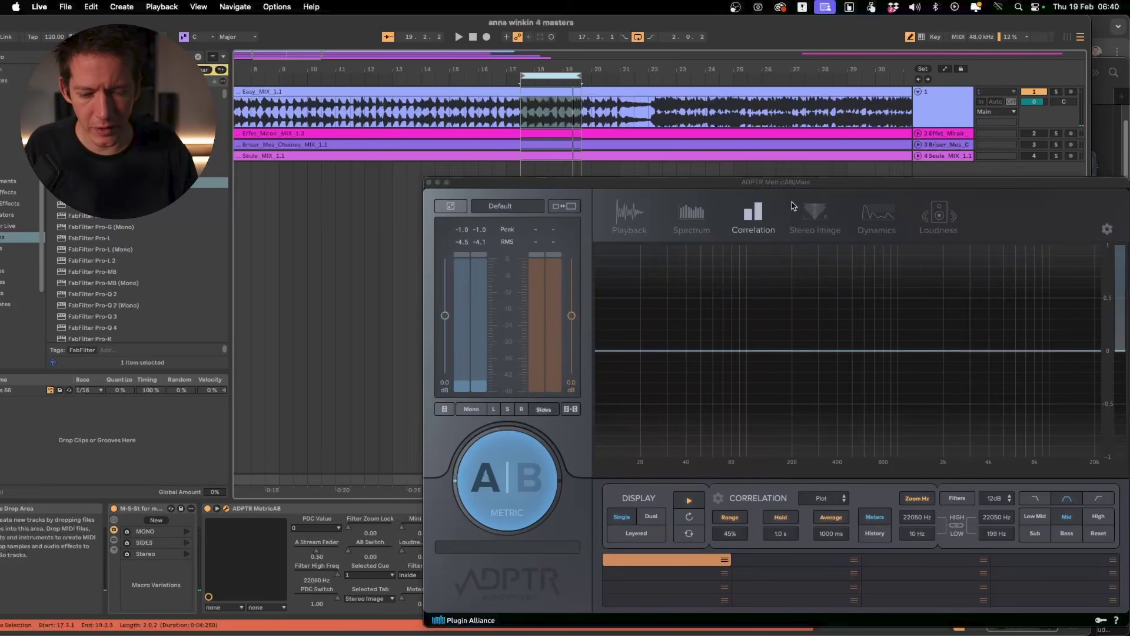
left_click(742, 226)
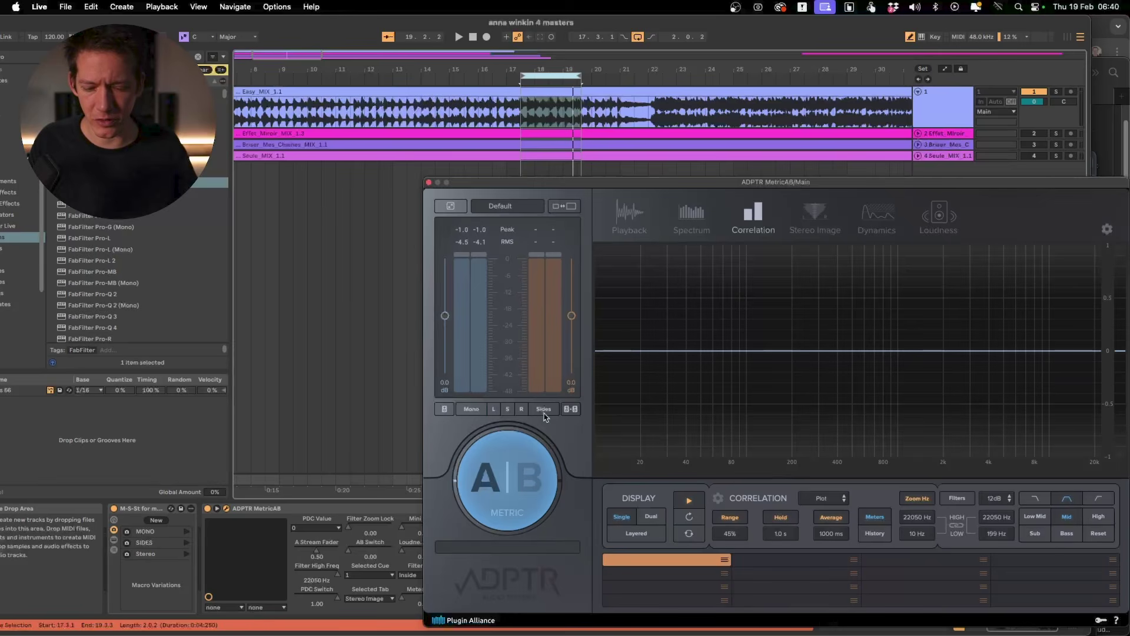
key("space")
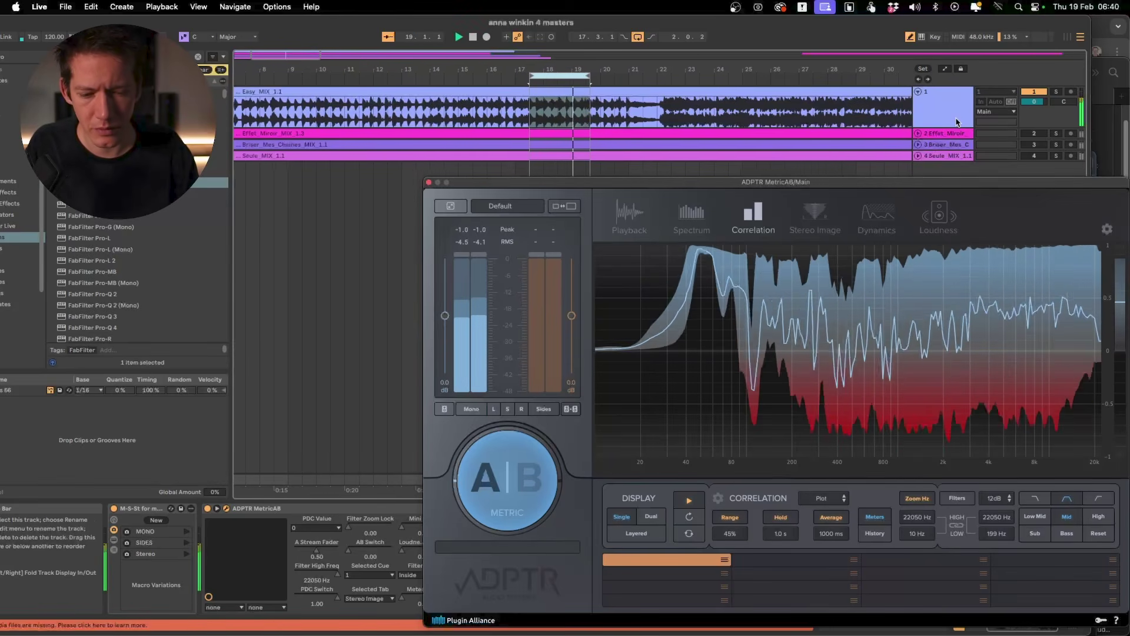
- Reopen Knif Audio Soma on track 1, compare the 17.3.1 loop with the EQ bypassed and active, and close its window
left_click(956, 120)
key("space")
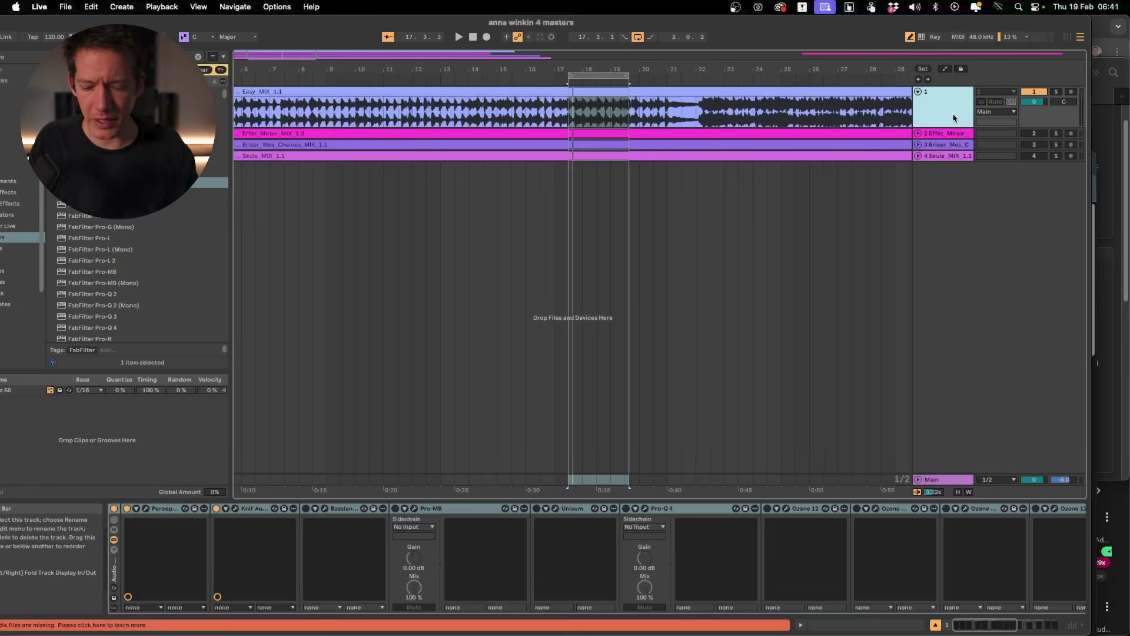
left_click(235, 508)
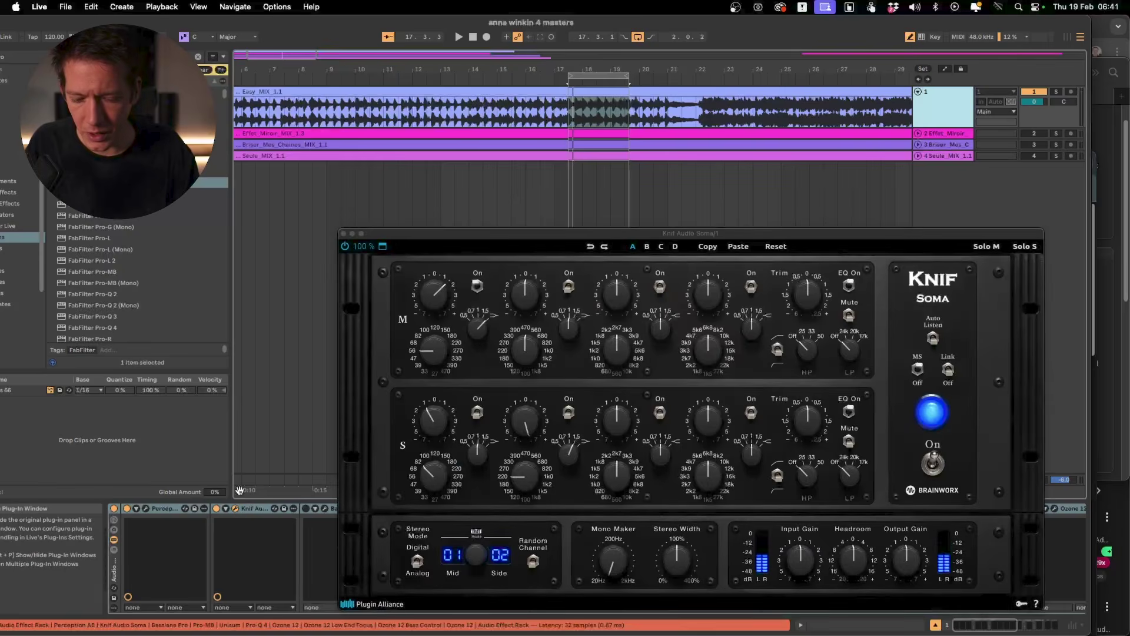
left_click(481, 416)
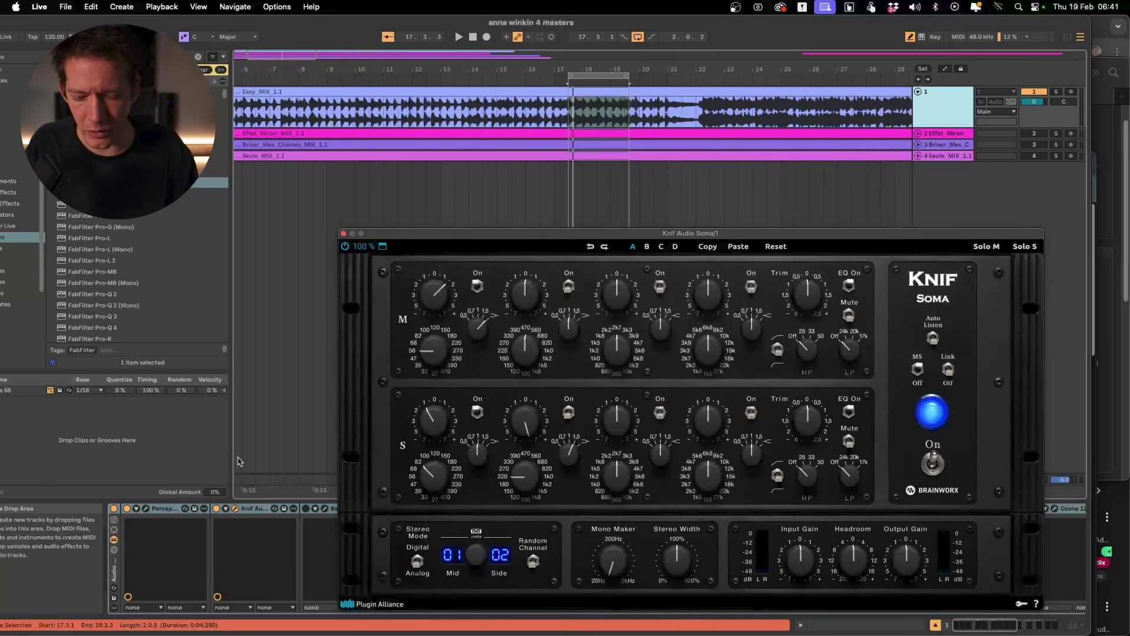
left_click(217, 512)
key("space")
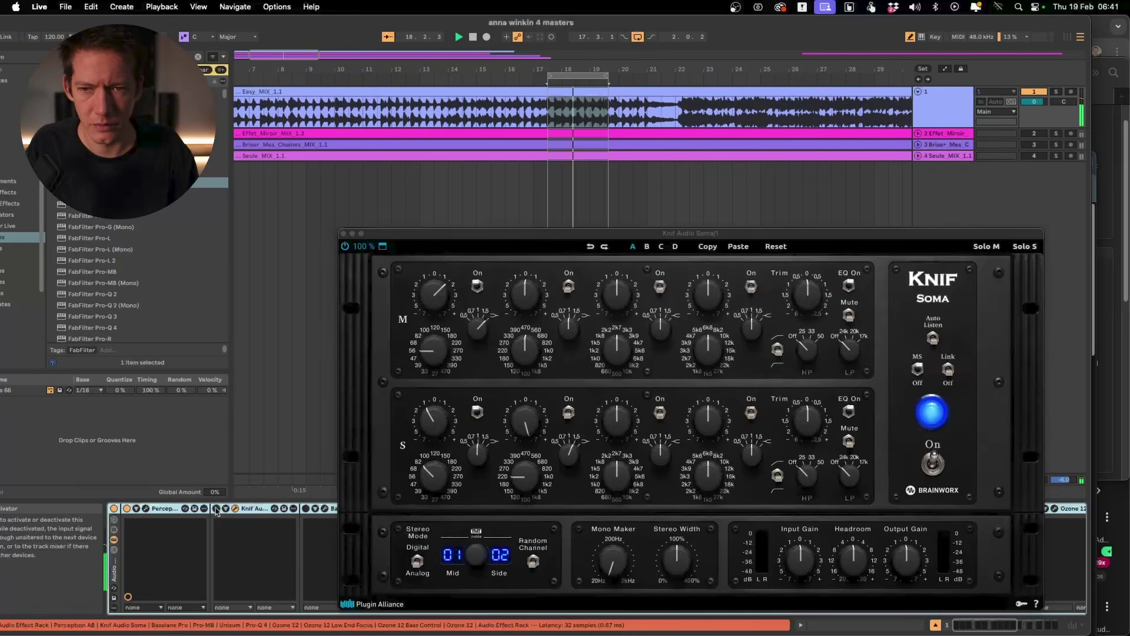
left_click(217, 509)
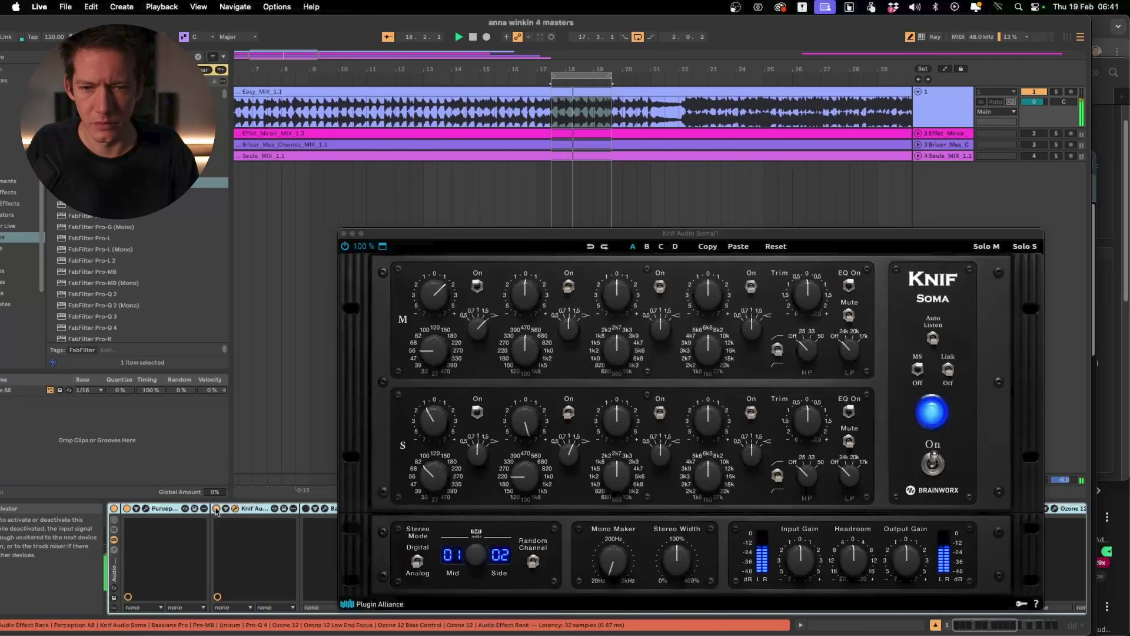
key("space")
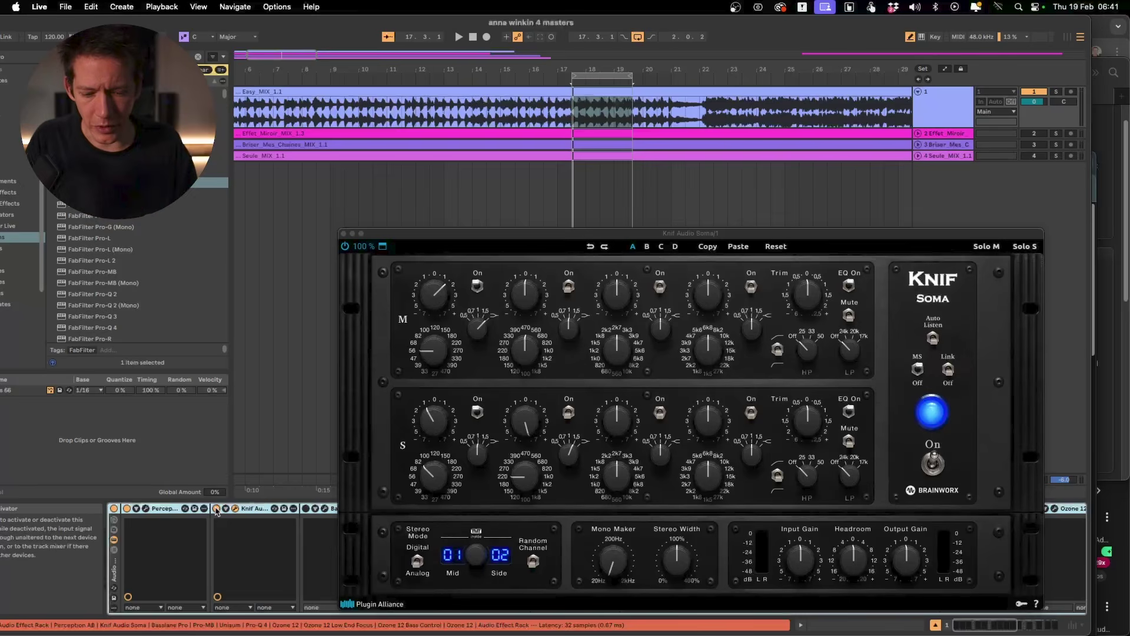
left_click(343, 233)
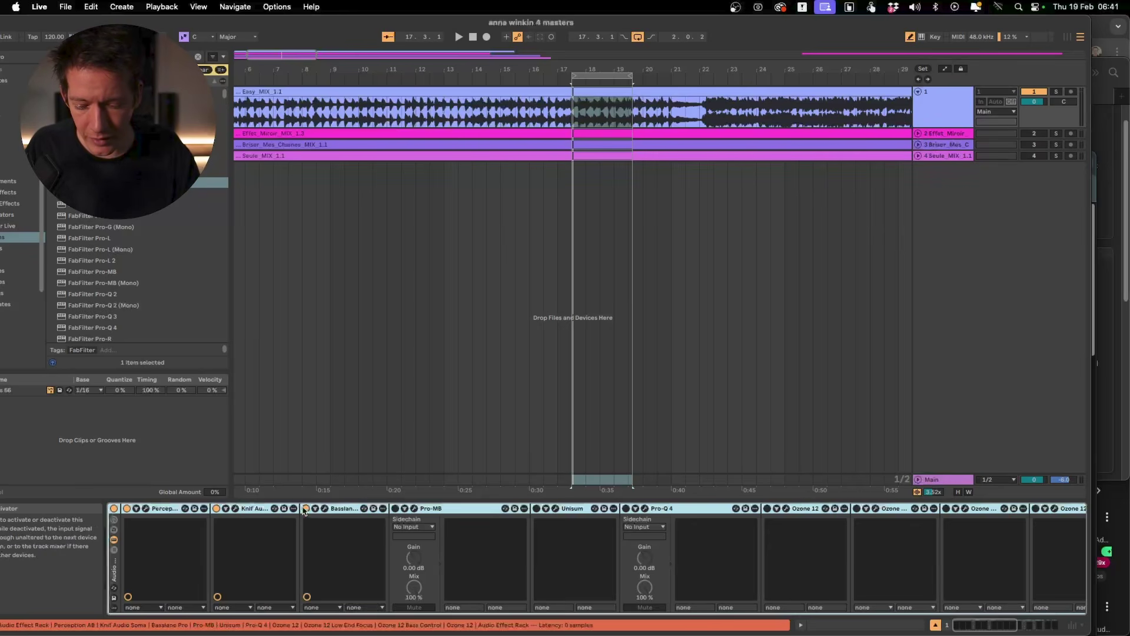
- Open Basslane Pro, review its stereo harmonics settings, and audition its effect before closing the window
left_click(325, 510)
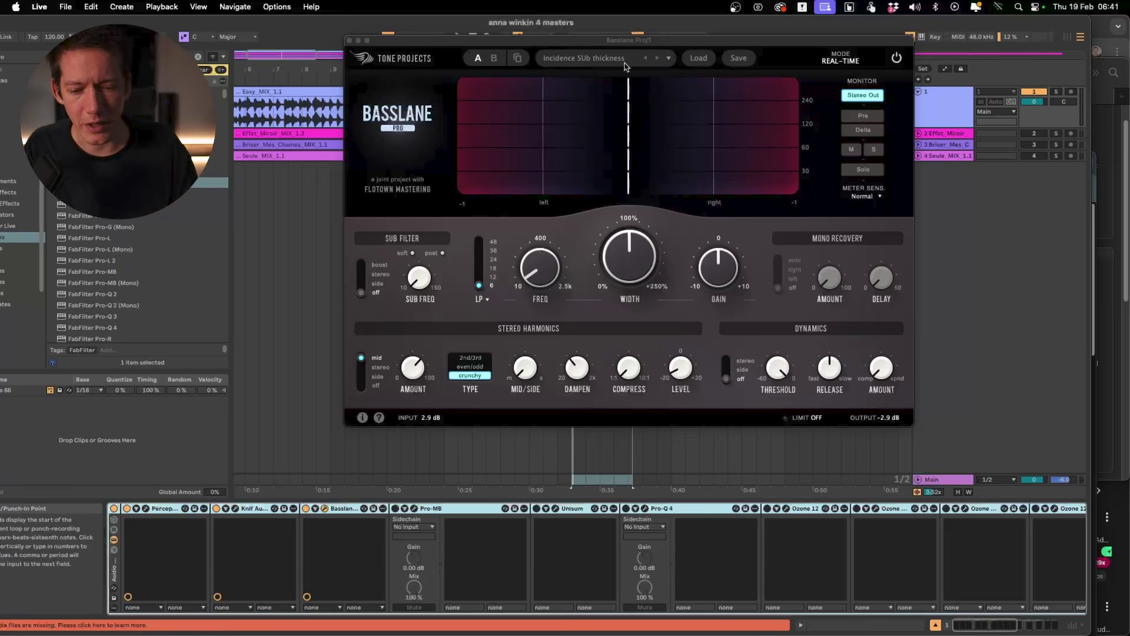
mouse_move(537, 279)
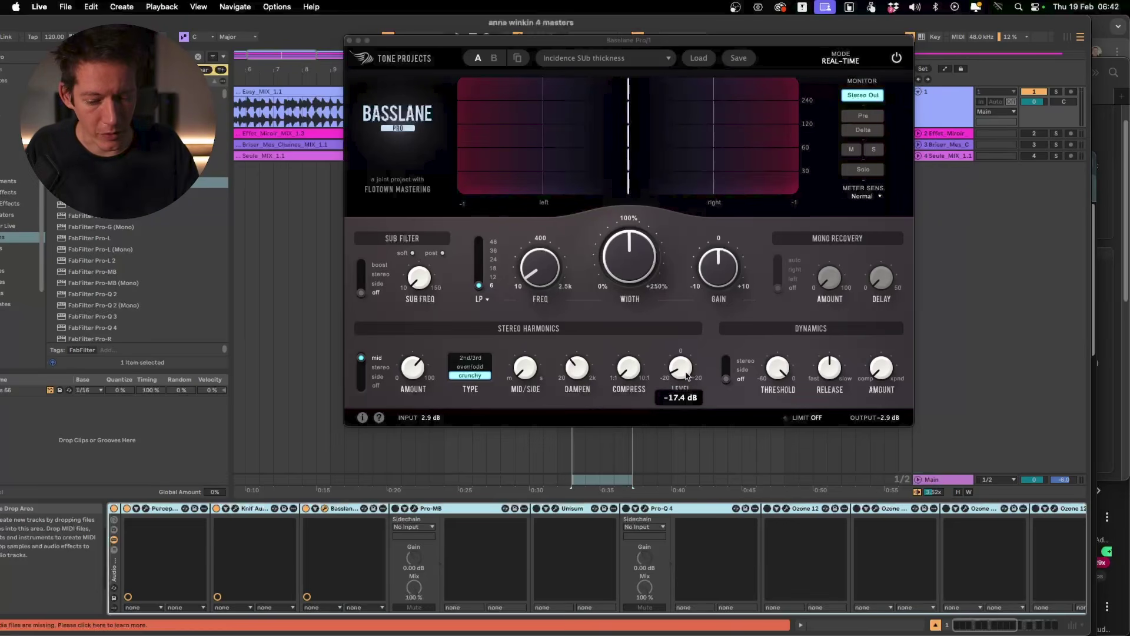
mouse_move(582, 371)
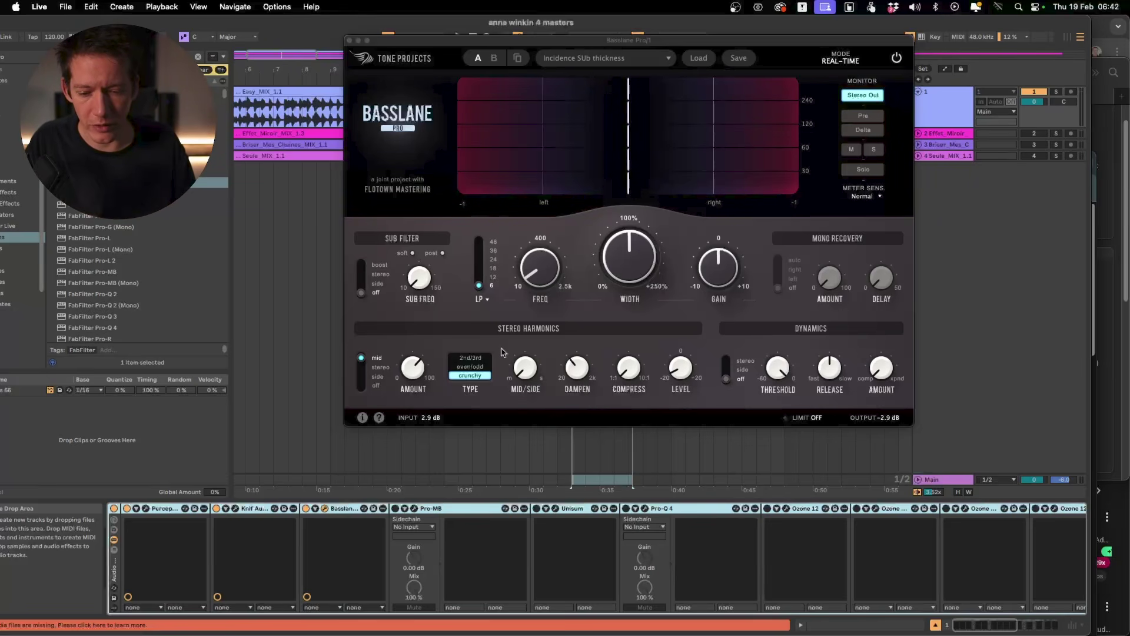
key("space")
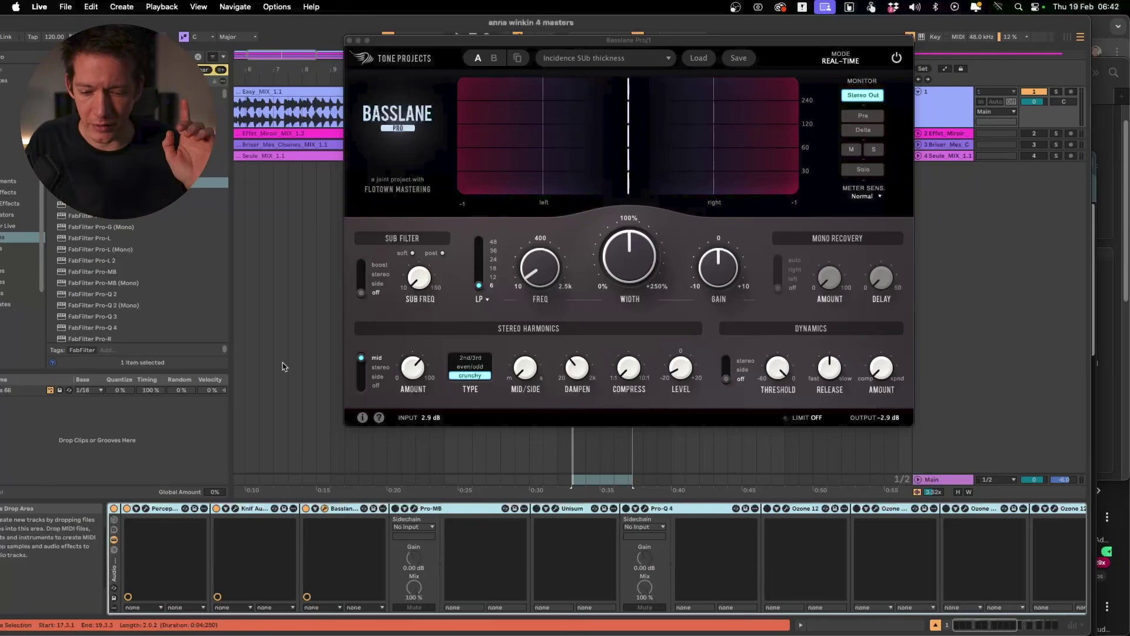
left_click(306, 509)
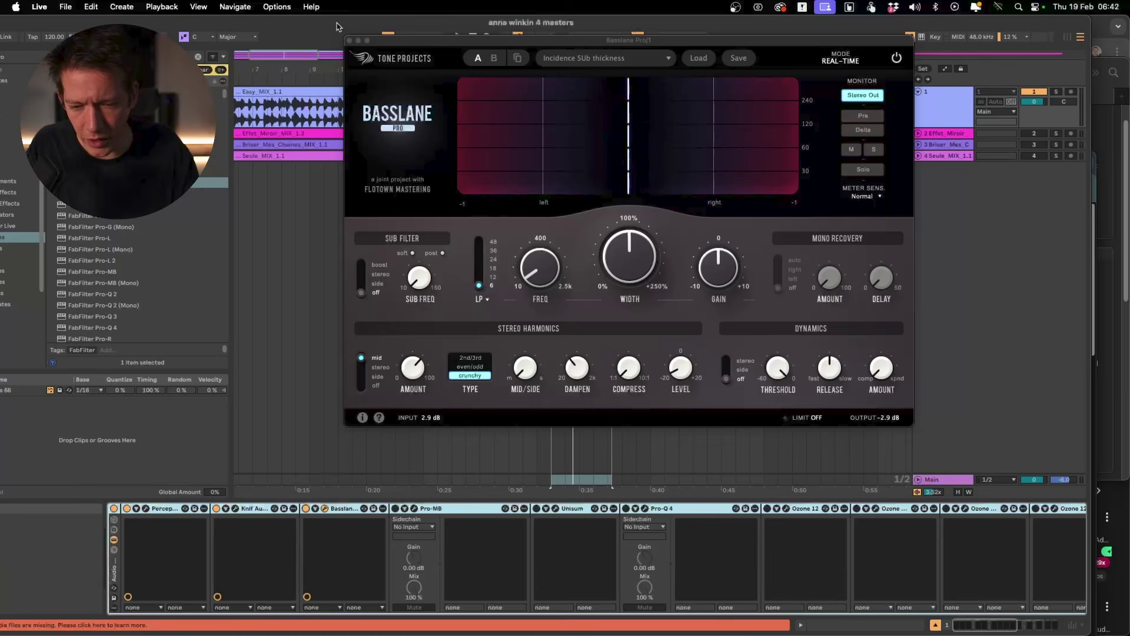
left_click(349, 40)
- Move the loop to start at 22.3.1 and compare playback with Basslane Pro bypassed and active
left_click_drag(595, 77, 725, 81)
key("space")
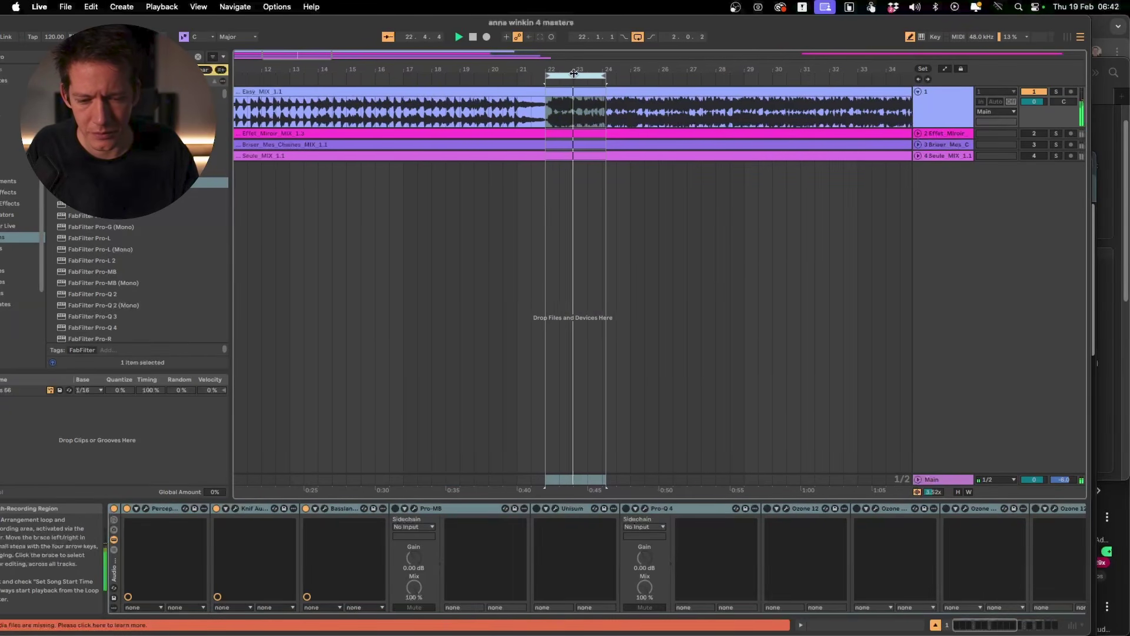
left_click_drag(574, 73, 588, 73)
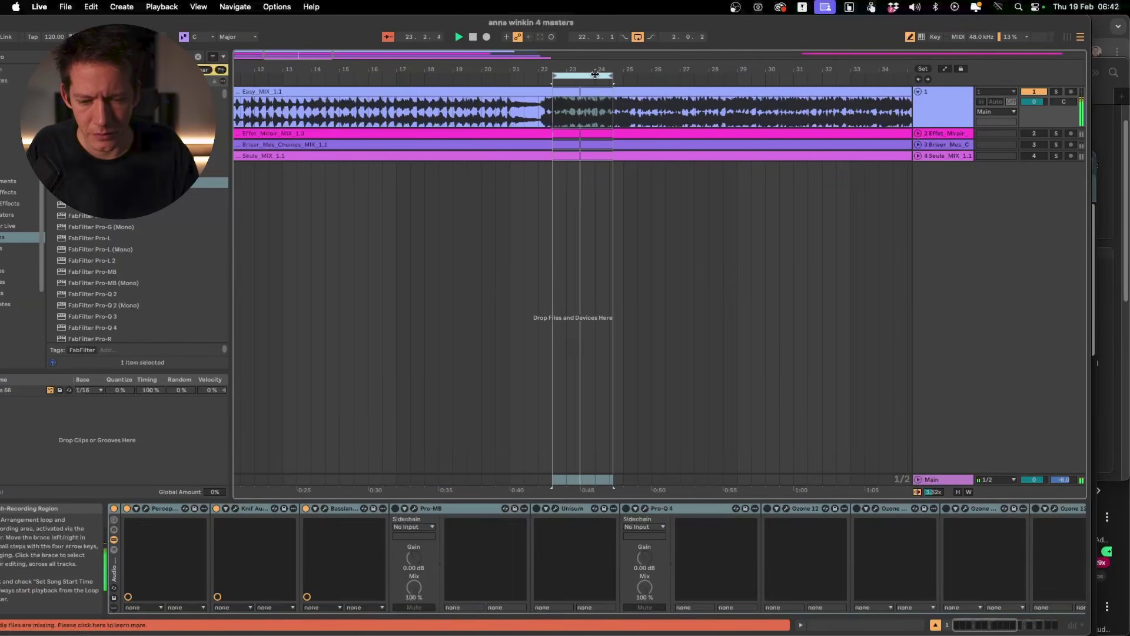
left_click(307, 509)
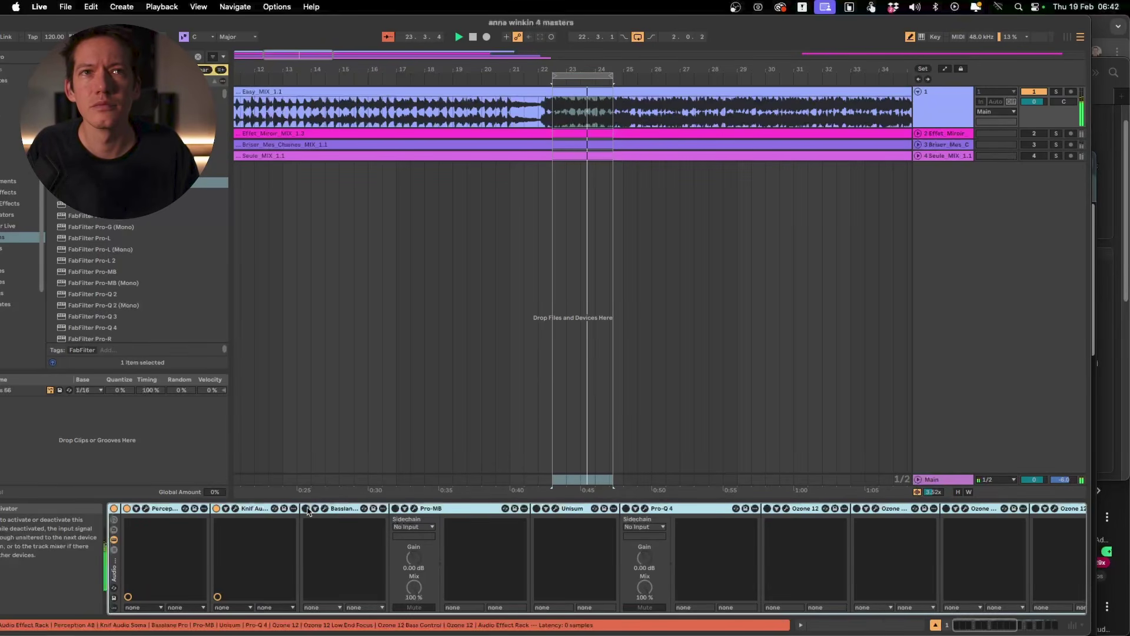
left_click(306, 509)
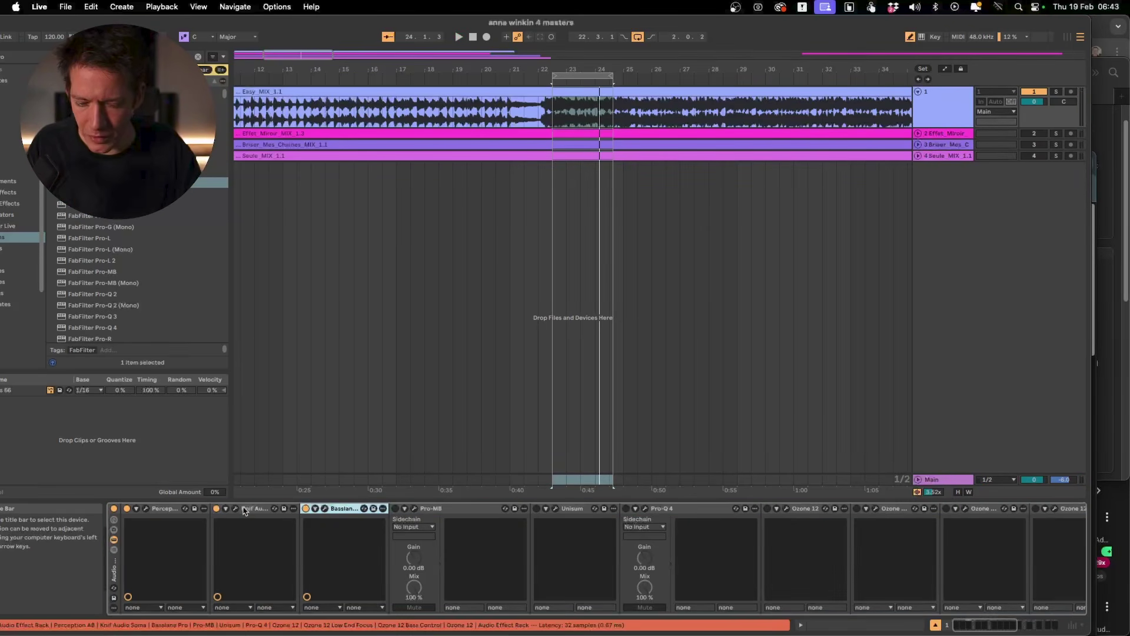
- Group Knif Audio Soma and Basslane Pro into their own audio effect rack
left_click(245, 509, "shift")
key("super+g")
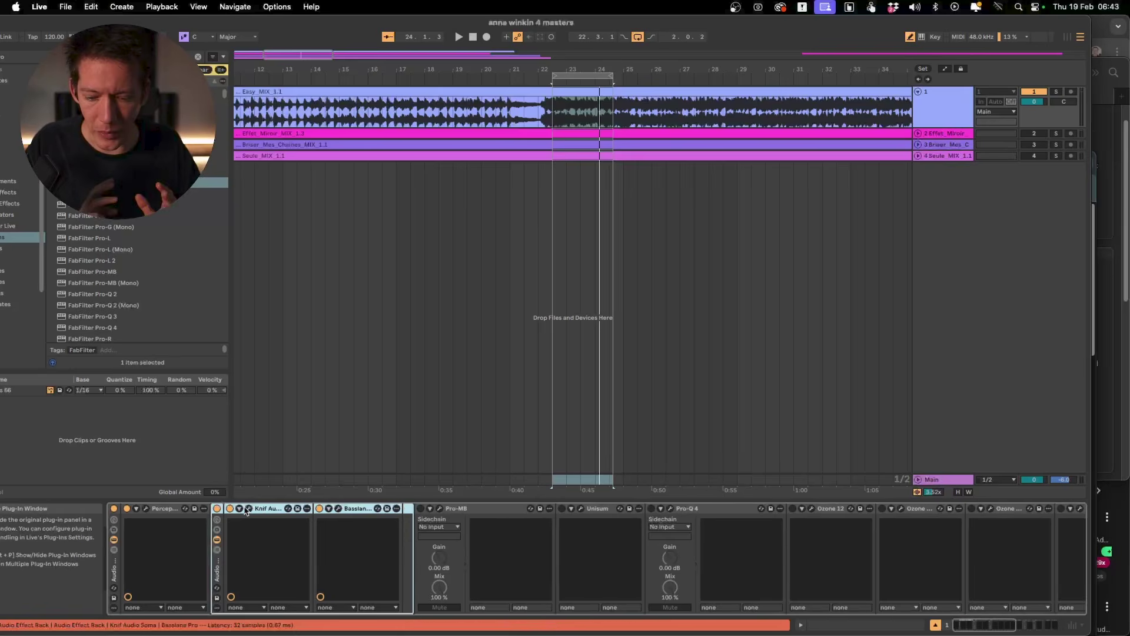
- Play the 22.3.1 loop and compare it with the Soma and Basslane Pro rack bypassed and active
key("space")
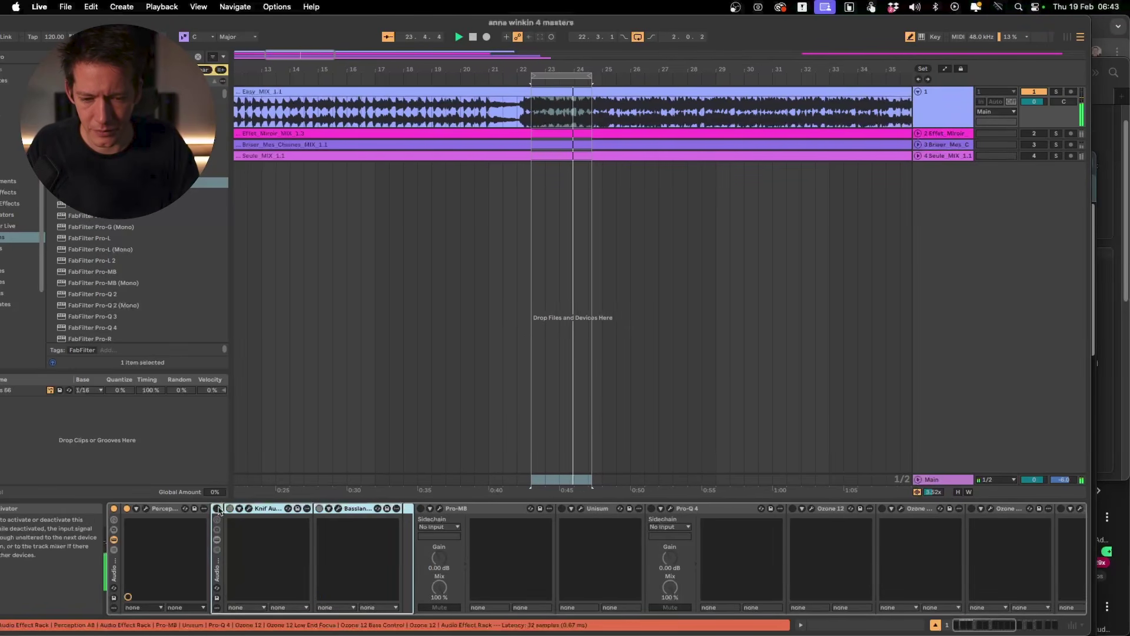
left_click(217, 509)
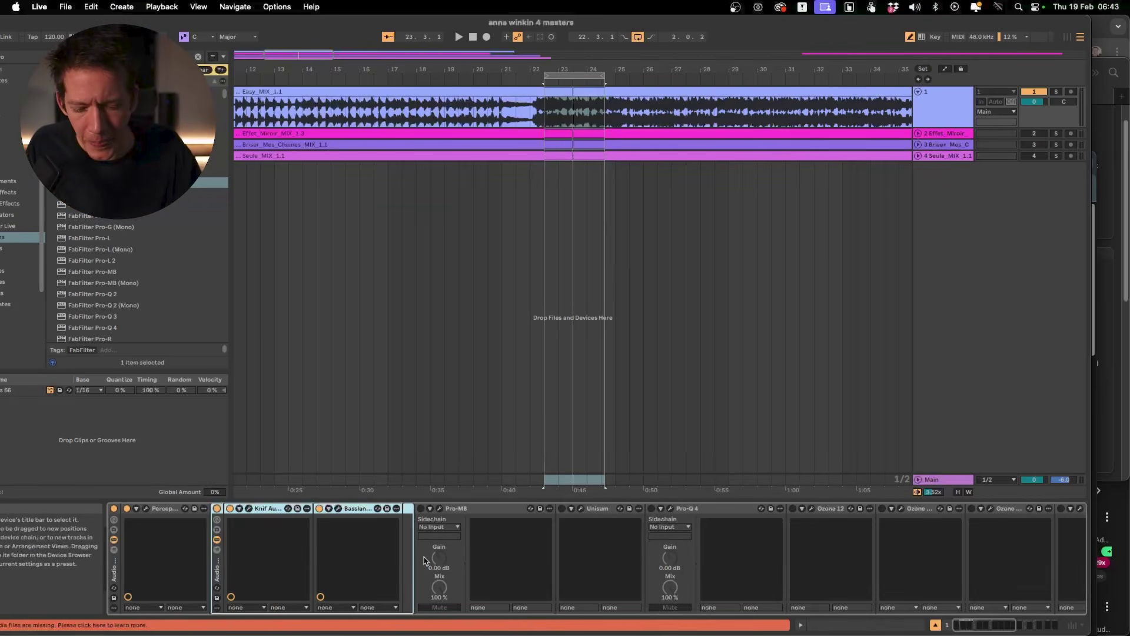
- Open Unisum, review its compressor and multiband detector settings, and audition the loop with it bypassed and active
left_click(581, 509)
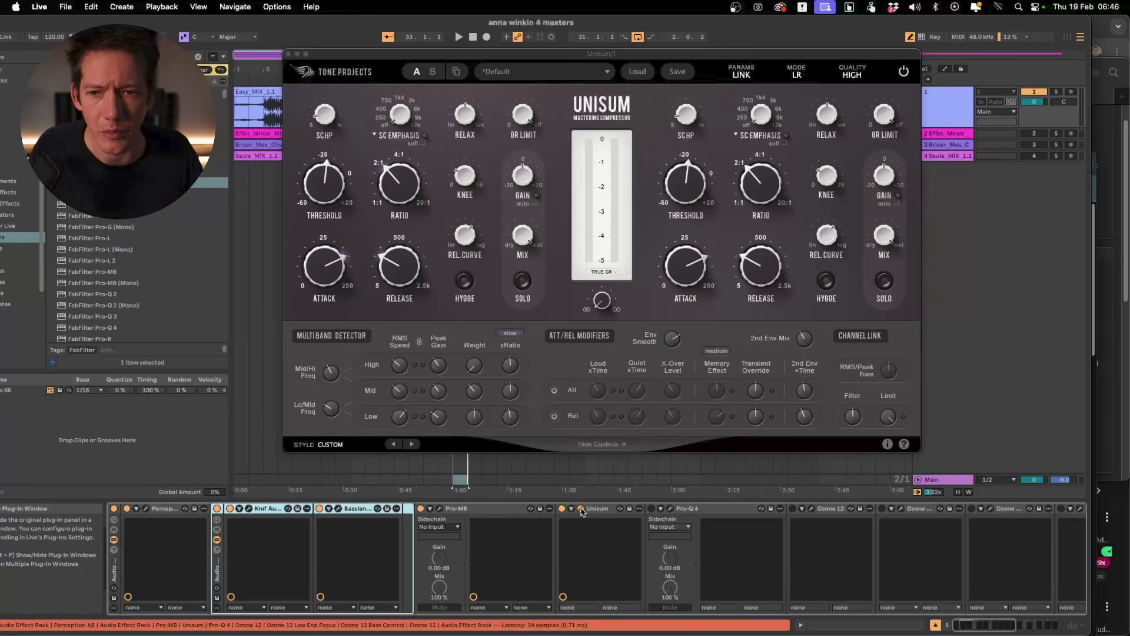
mouse_move(717, 396)
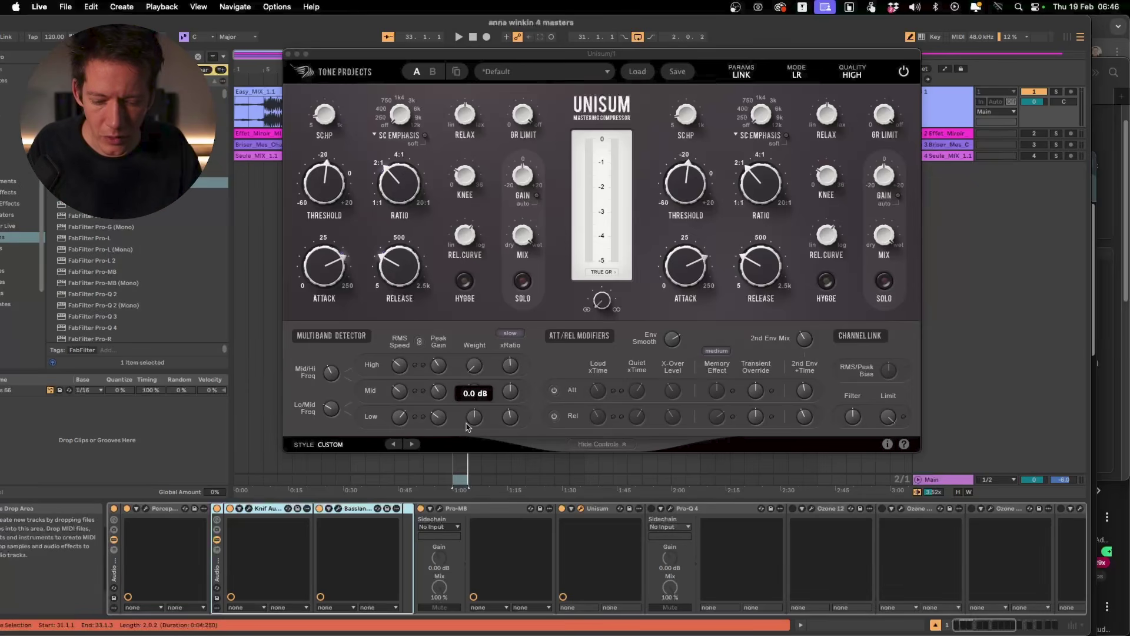
mouse_move(482, 364)
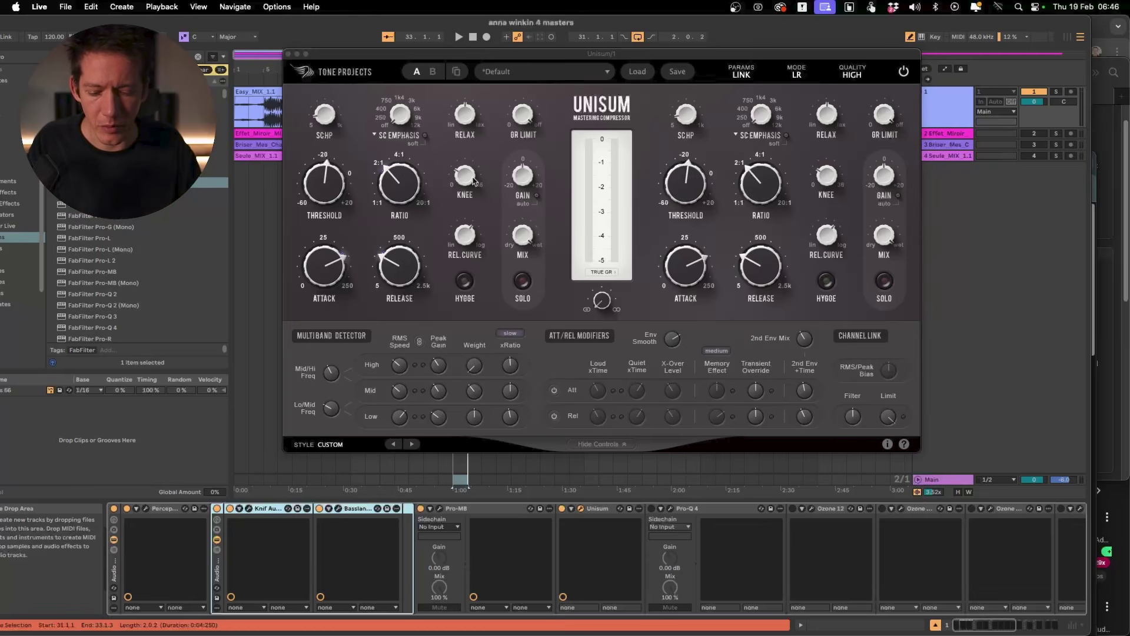
left_click(561, 509)
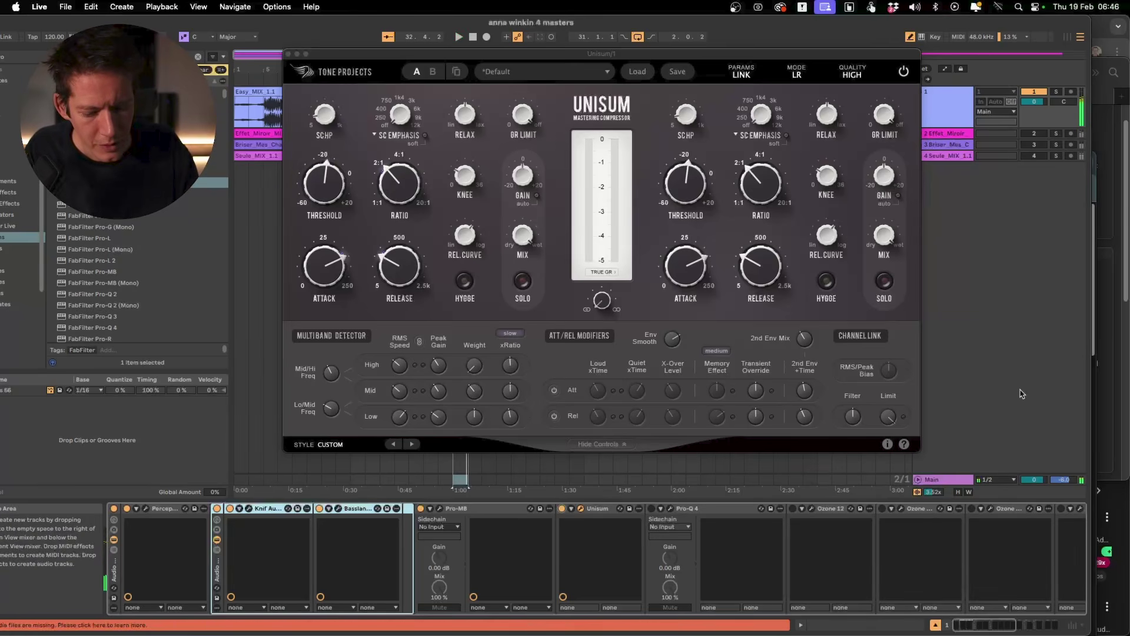
- Enable MetricAB's 10–199 Hz monitoring filter on the Main track and compare Unisum bypassed and active on track 1
left_click(935, 490)
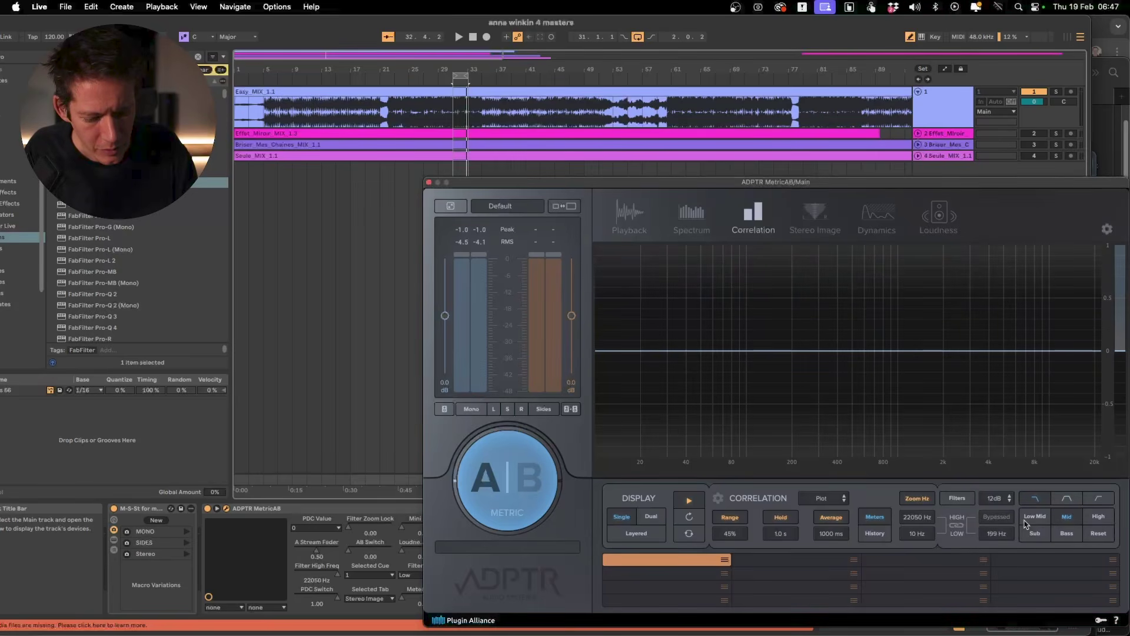
left_click(965, 500)
key("space")
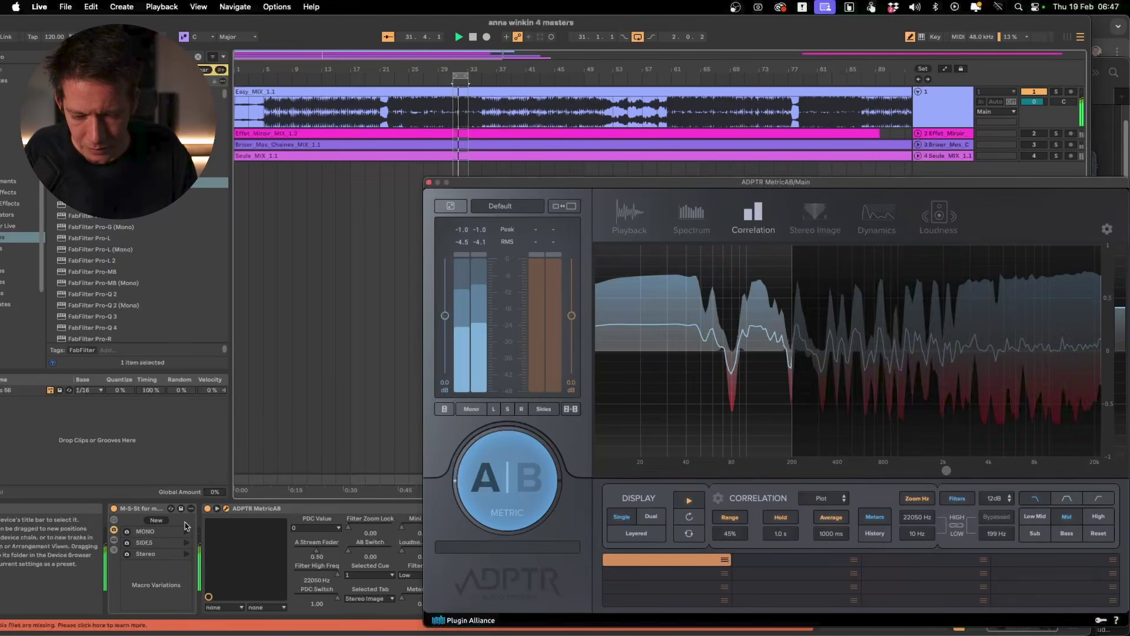
left_click(946, 97)
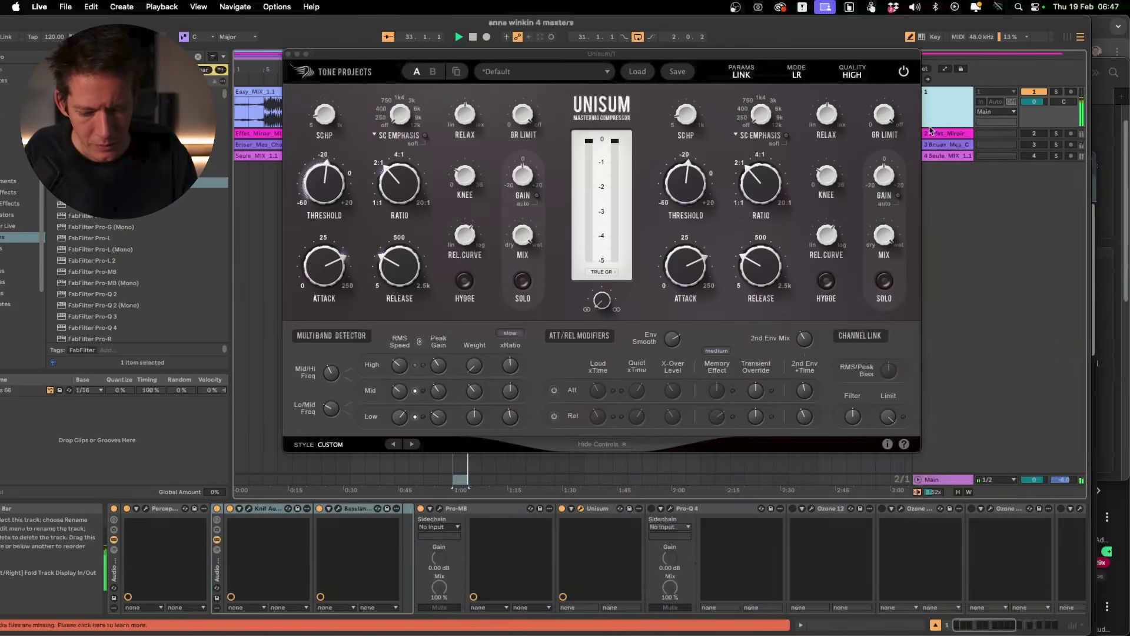
left_click(561, 509)
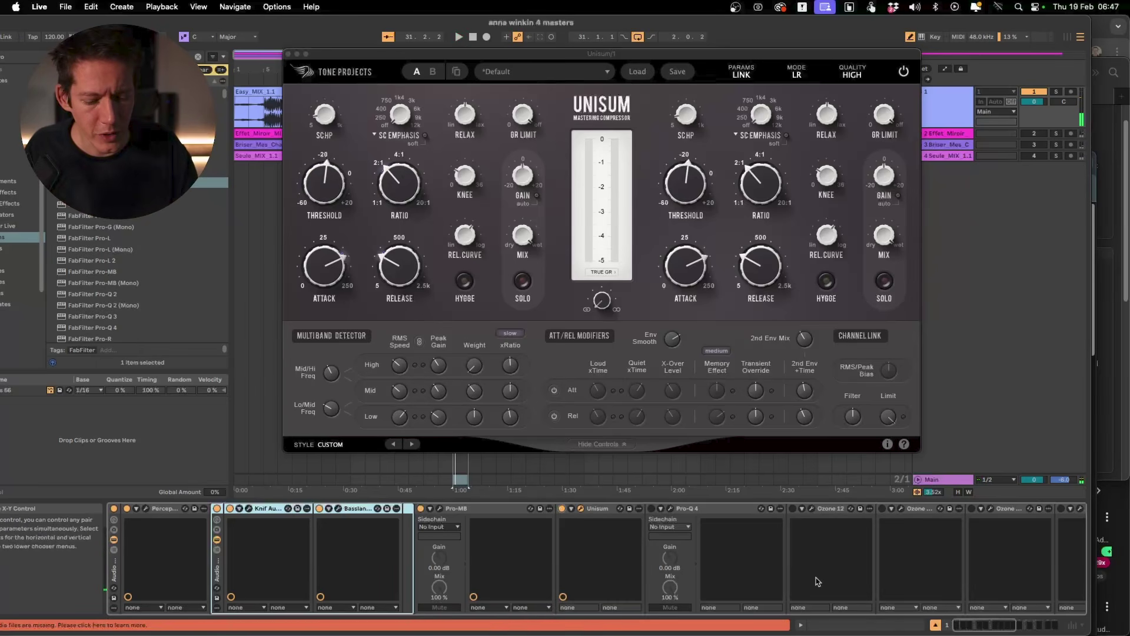
- Close the MetricAB window on the Main track and return to track 1's device chain
left_click(952, 480)
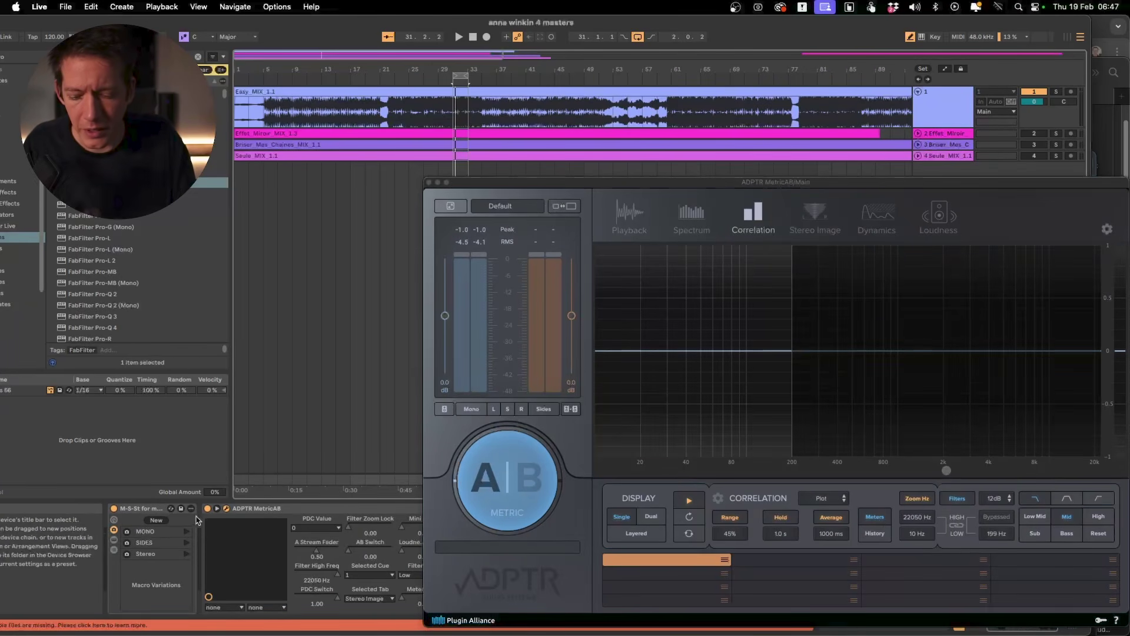
left_click(226, 508)
left_click(960, 99)
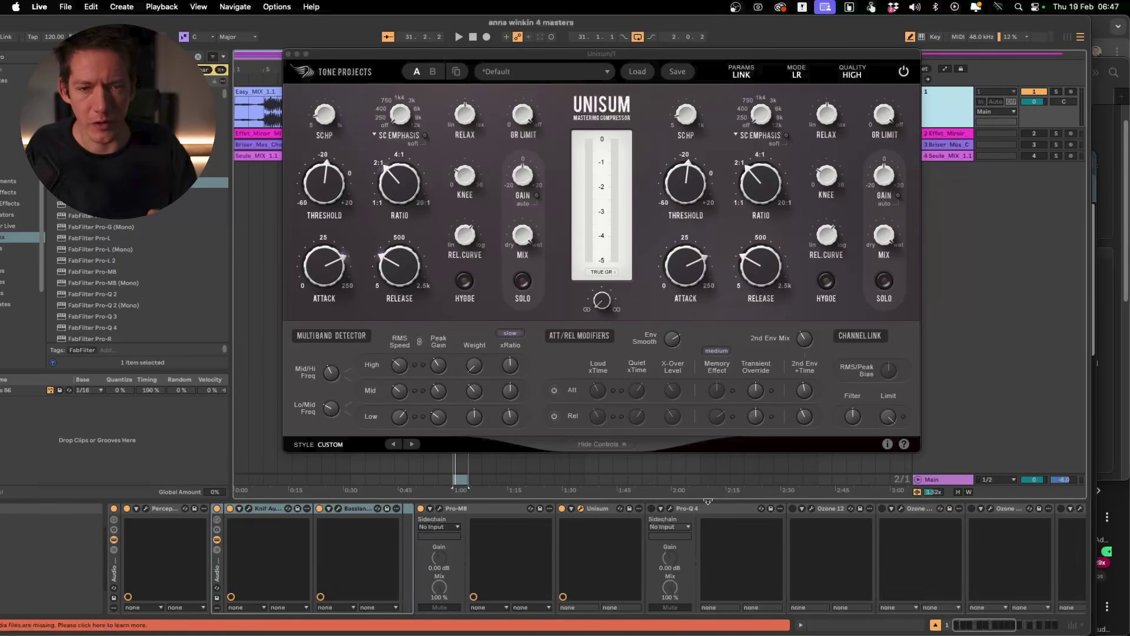
- Activate and open Pro-Q 4 on track 1, and examine its low-mid bands at 133, 150 and 265 Hz
left_click(651, 508)
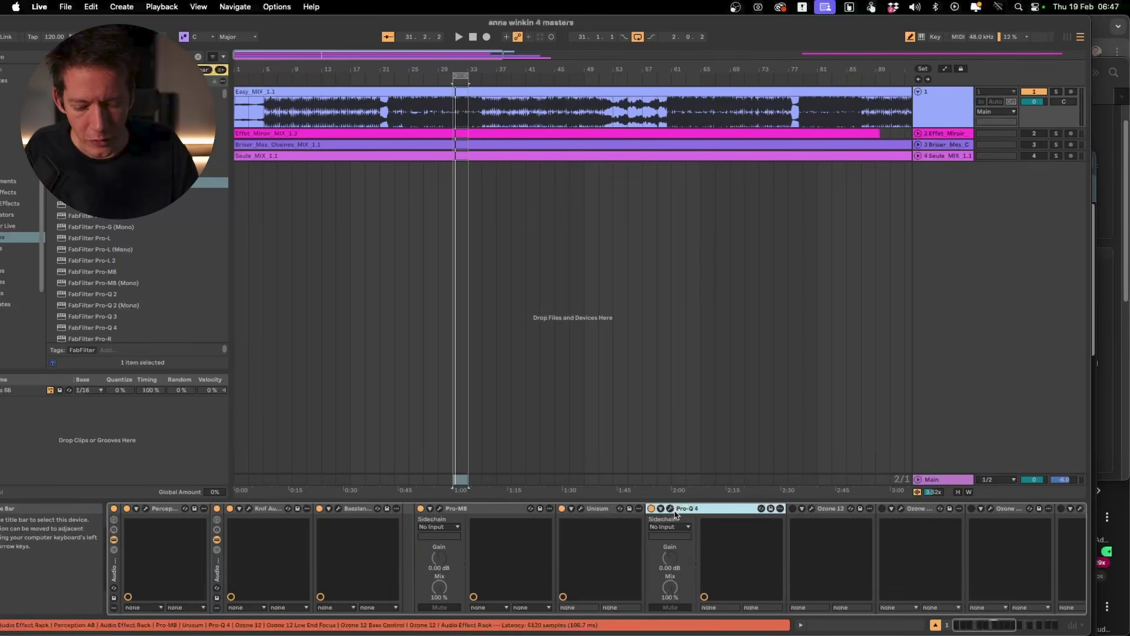
left_click(670, 509)
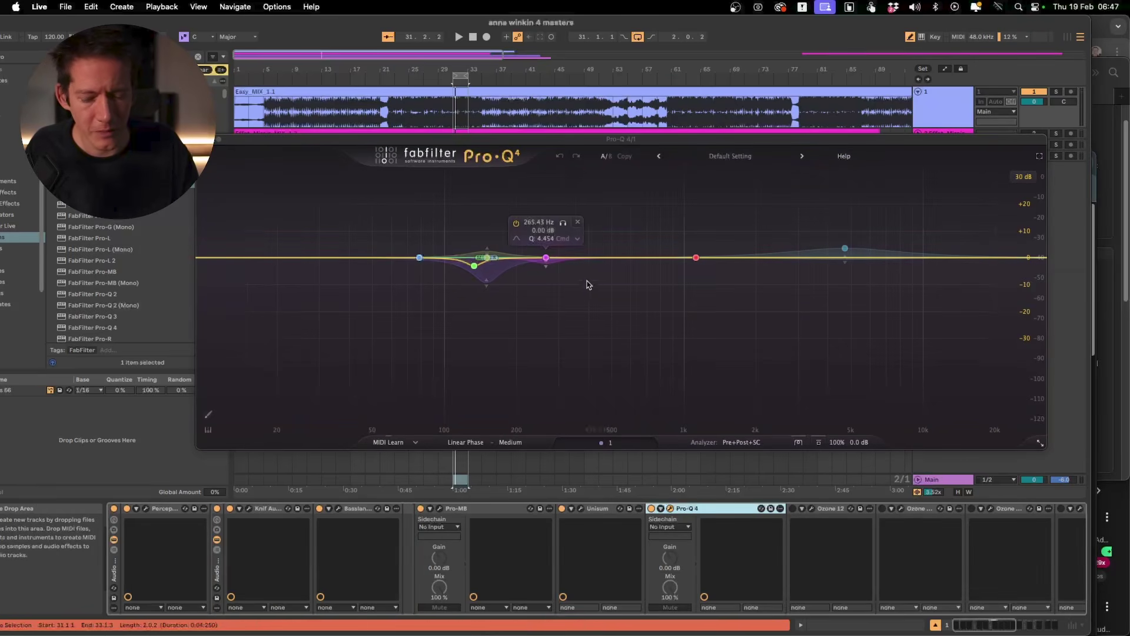
mouse_move(472, 260)
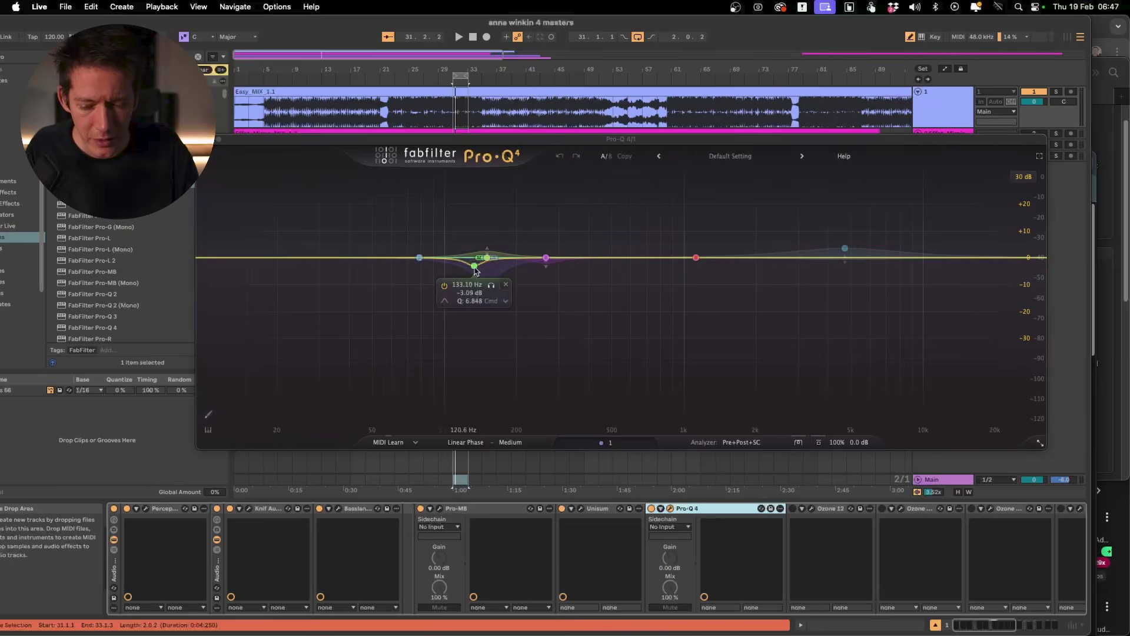
left_click_drag(472, 261, 474, 266)
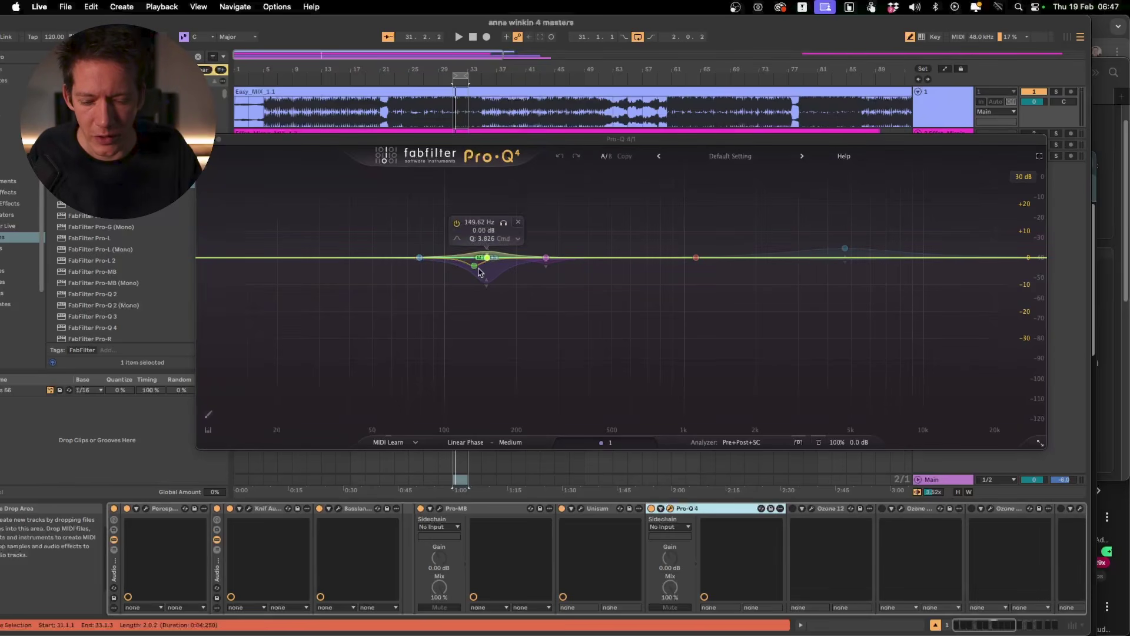
mouse_move(492, 257)
mouse_move(545, 257)
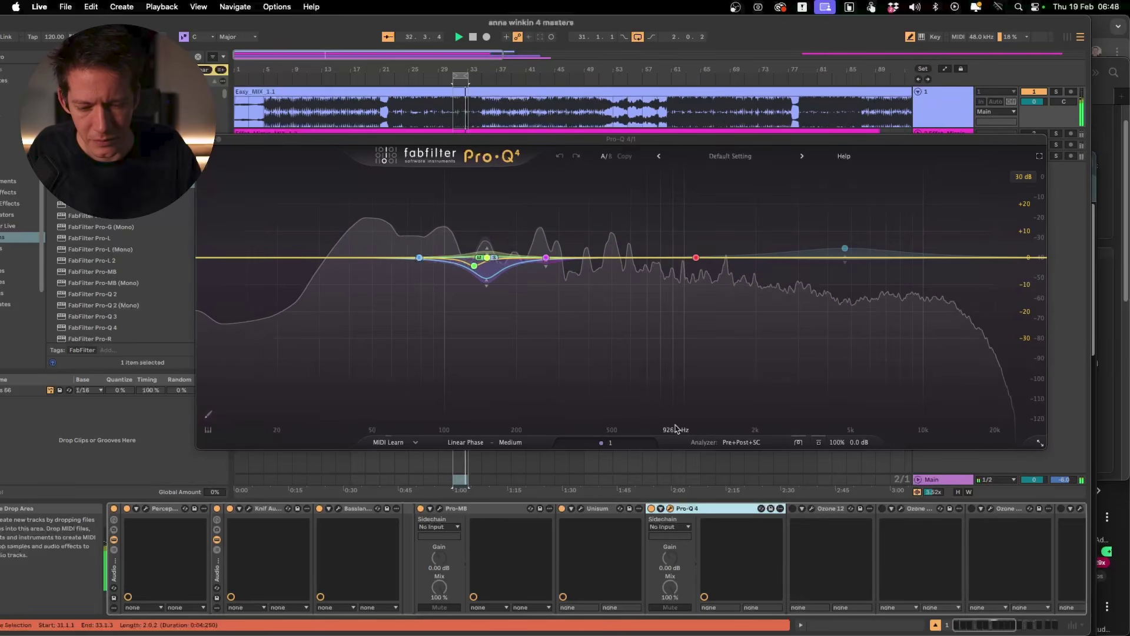
- Compare the 31.1.1 loop repeatedly with Pro-Q 4 bypassed and active
left_click(652, 509)
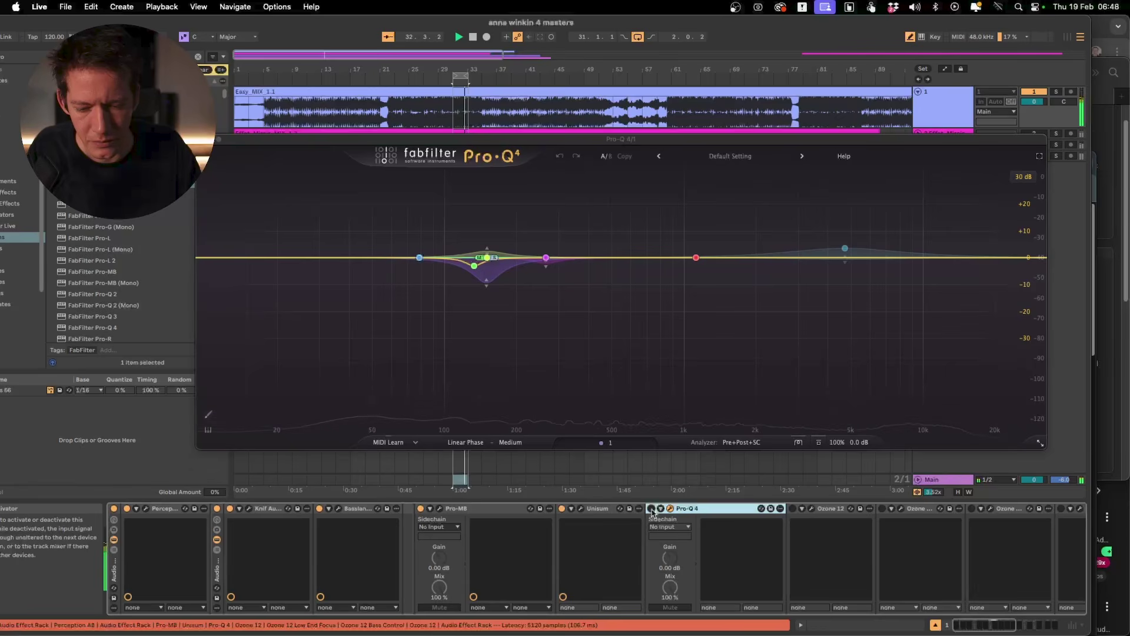
left_click(652, 510)
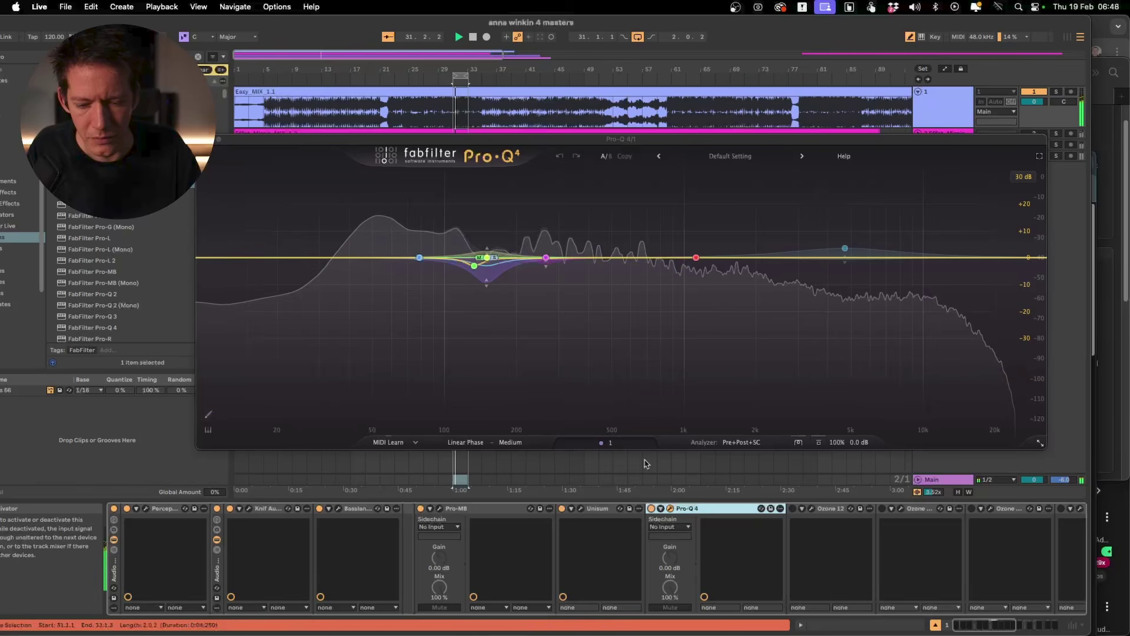
key("space")
key("space")
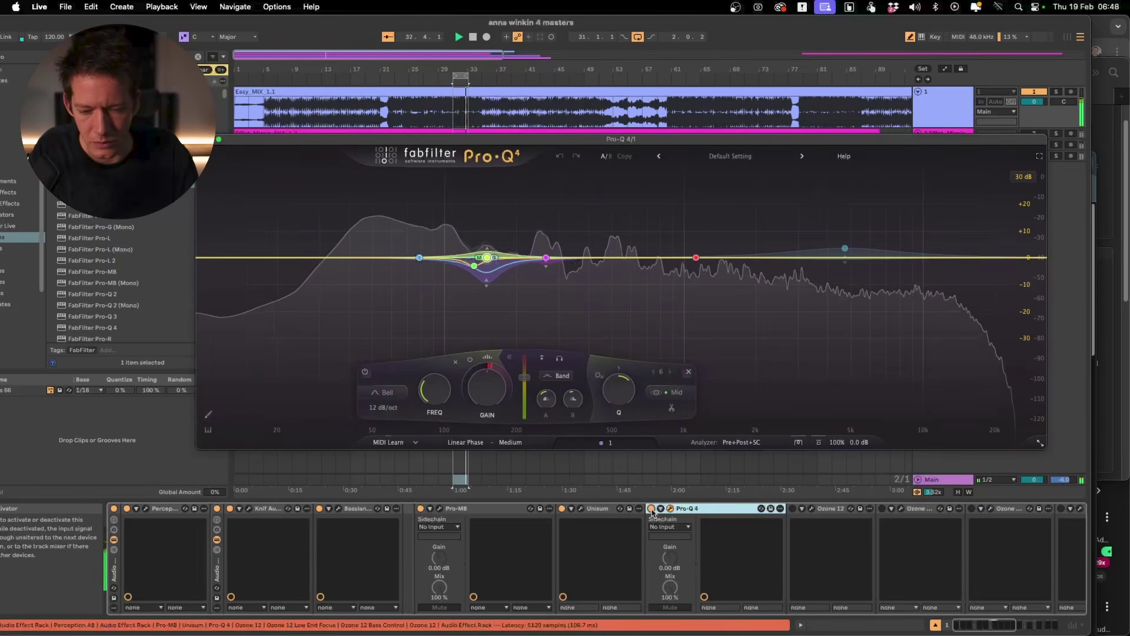
left_click(652, 513)
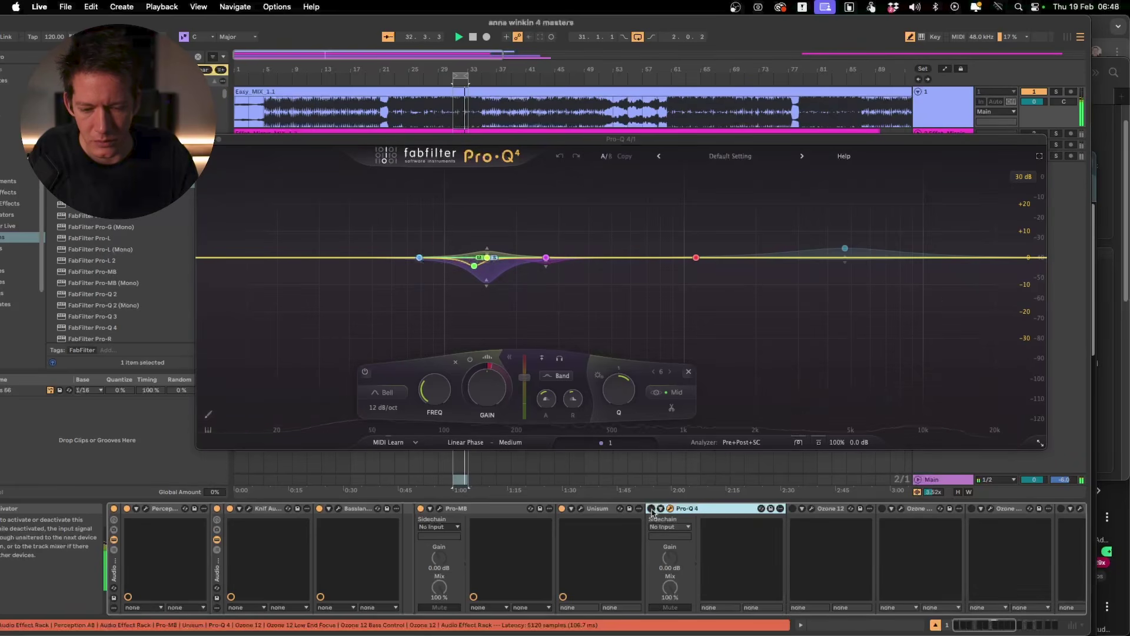
left_click(652, 509)
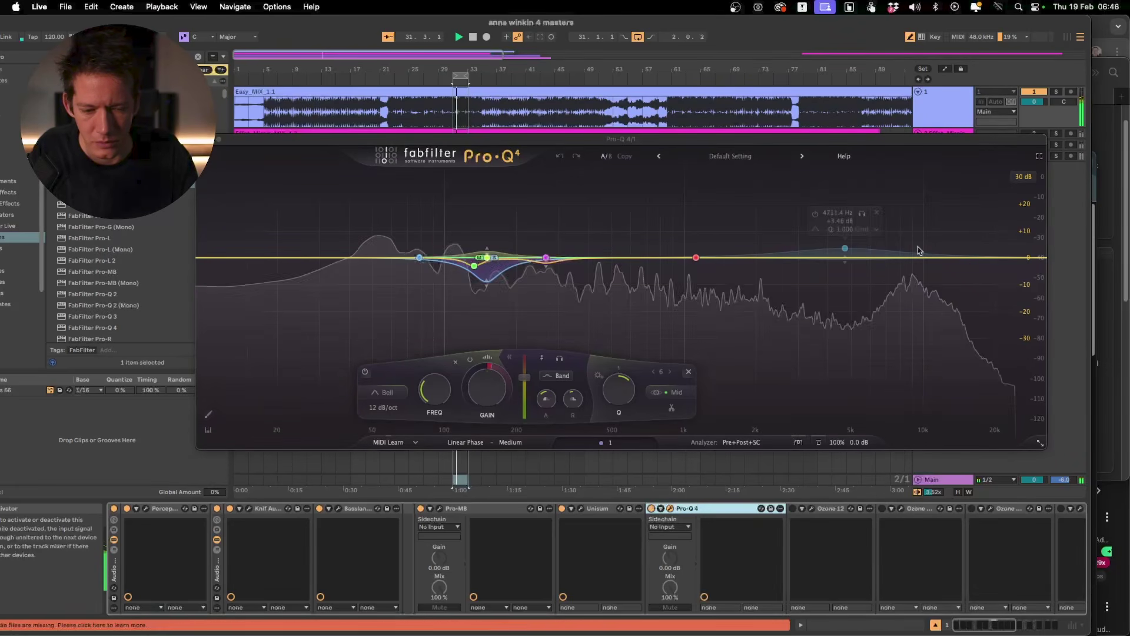
- Set Pro-Q 4's display range to 3 dB, check the selected band's gain, and compare the loop with the EQ bypassed
left_click(1024, 176)
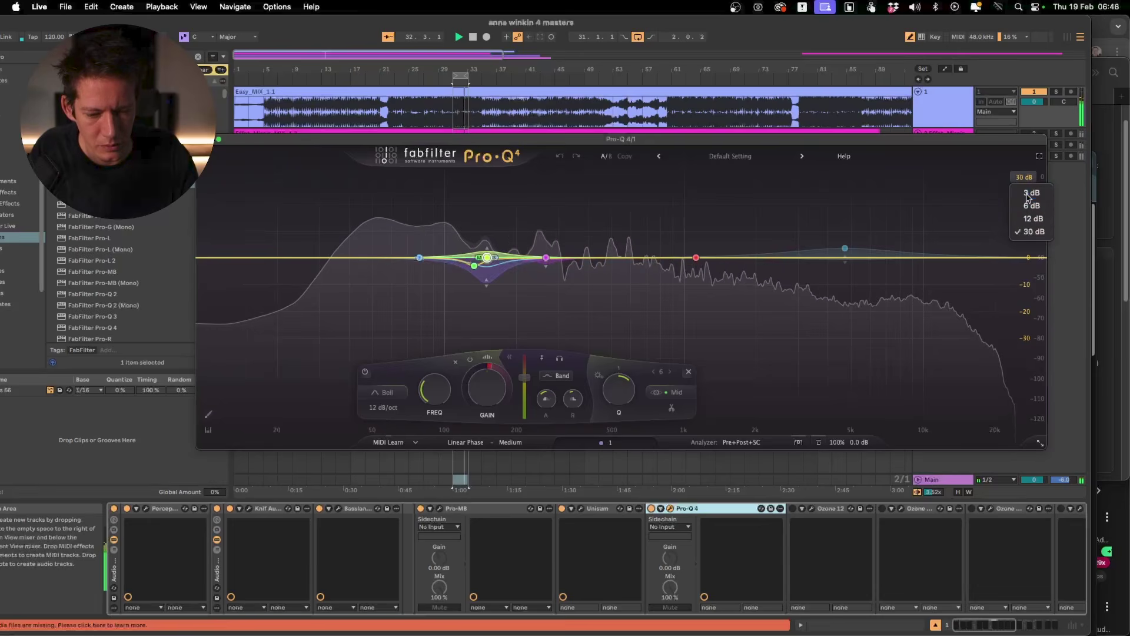
left_click(1031, 193)
mouse_move(485, 385)
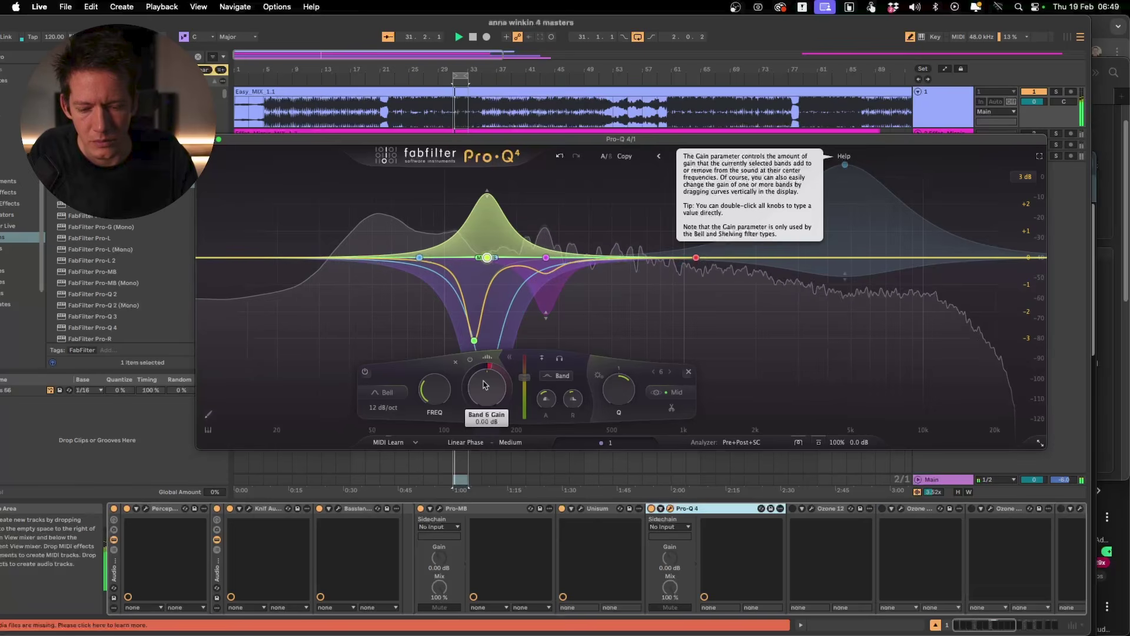
left_click(651, 510)
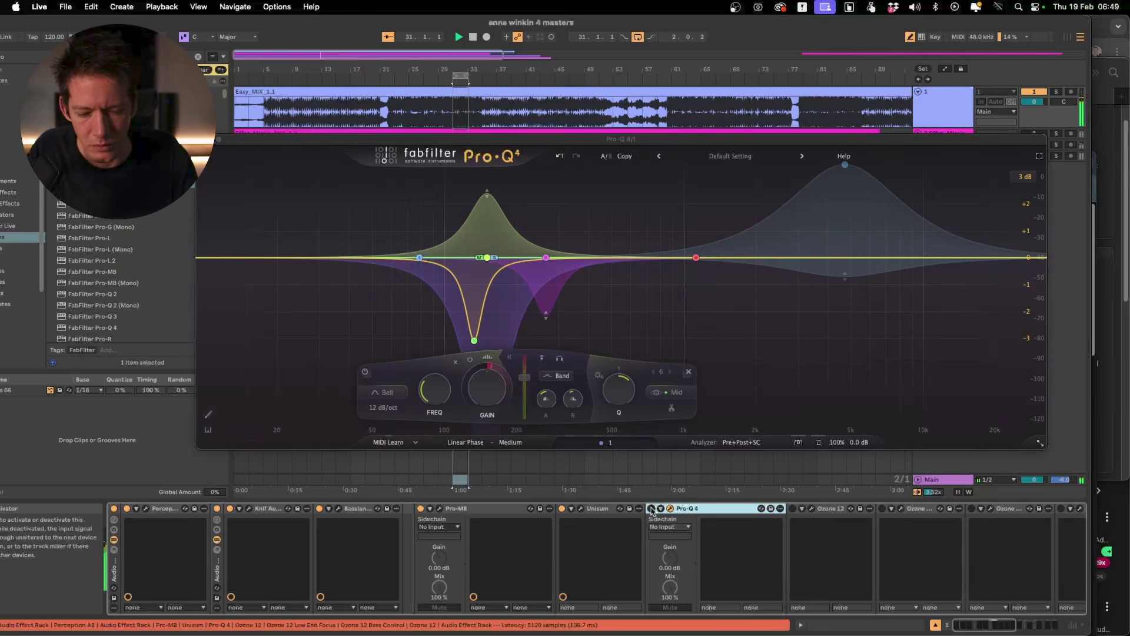
key("space")
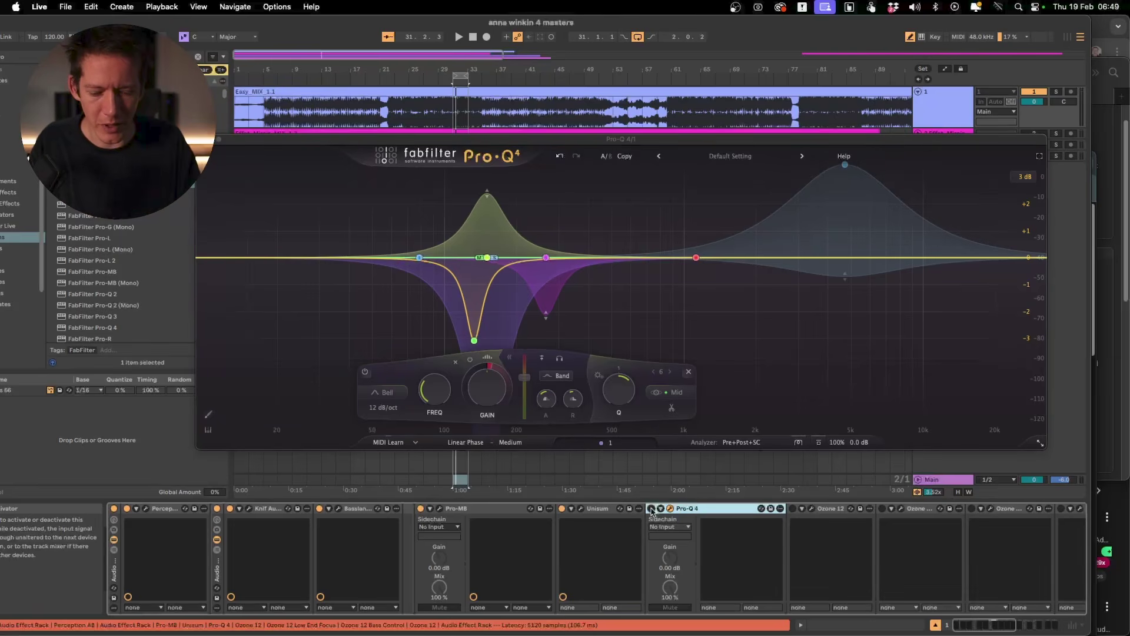
key("space")
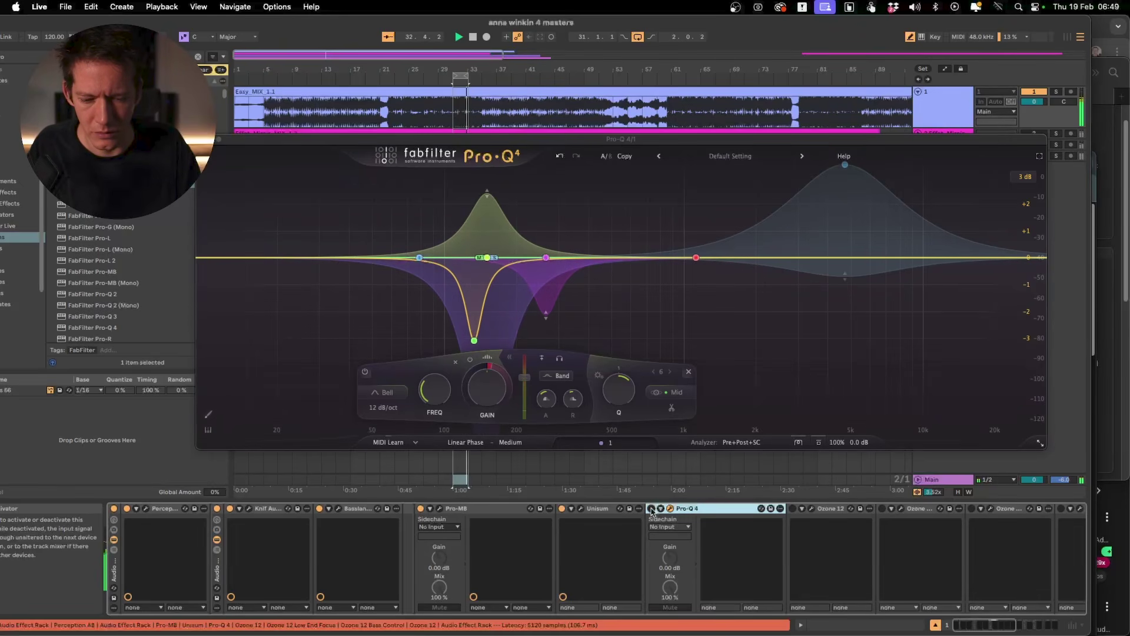
- Solo Pro-Q 4's 265 Hz dynamic band, restore full playback, and audition the band disabled and enabled
mouse_move(545, 259)
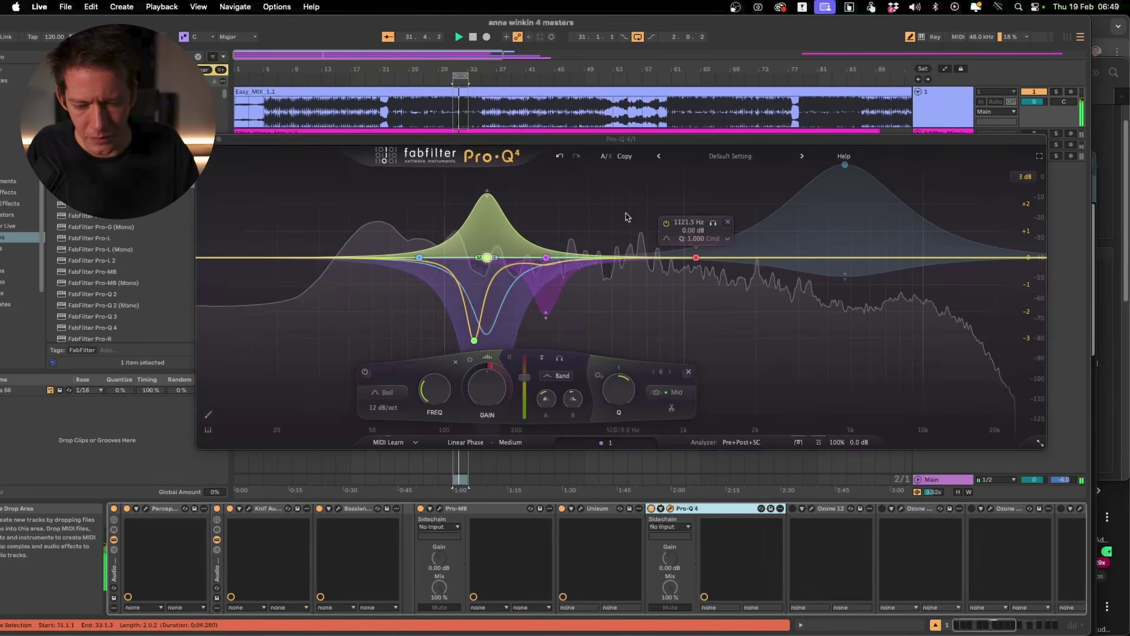
left_click(564, 223)
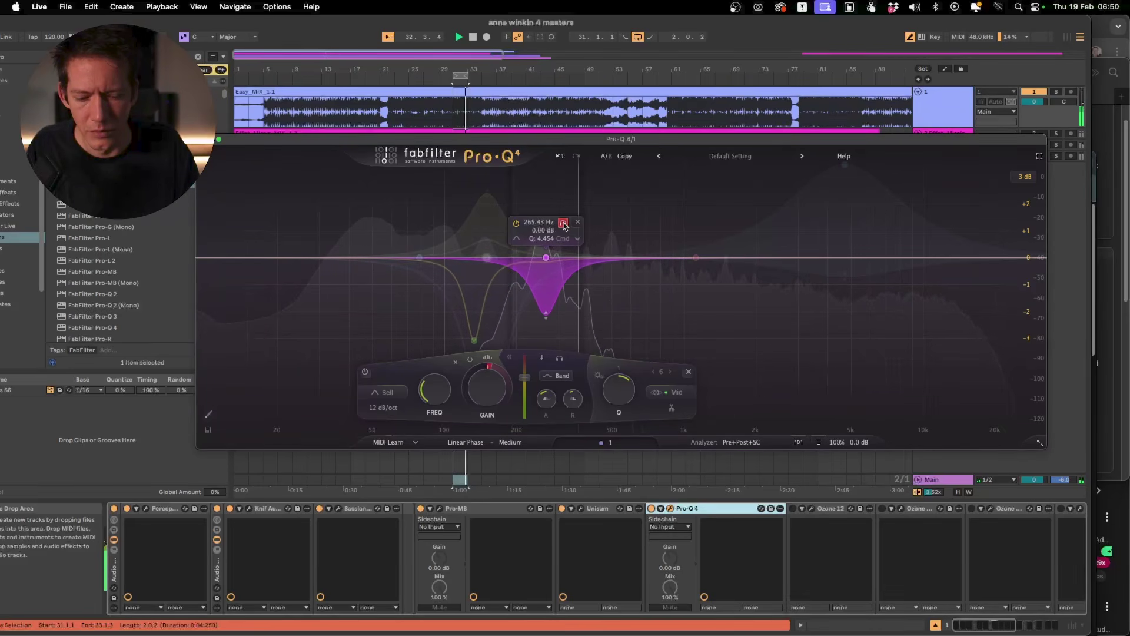
left_click(563, 223)
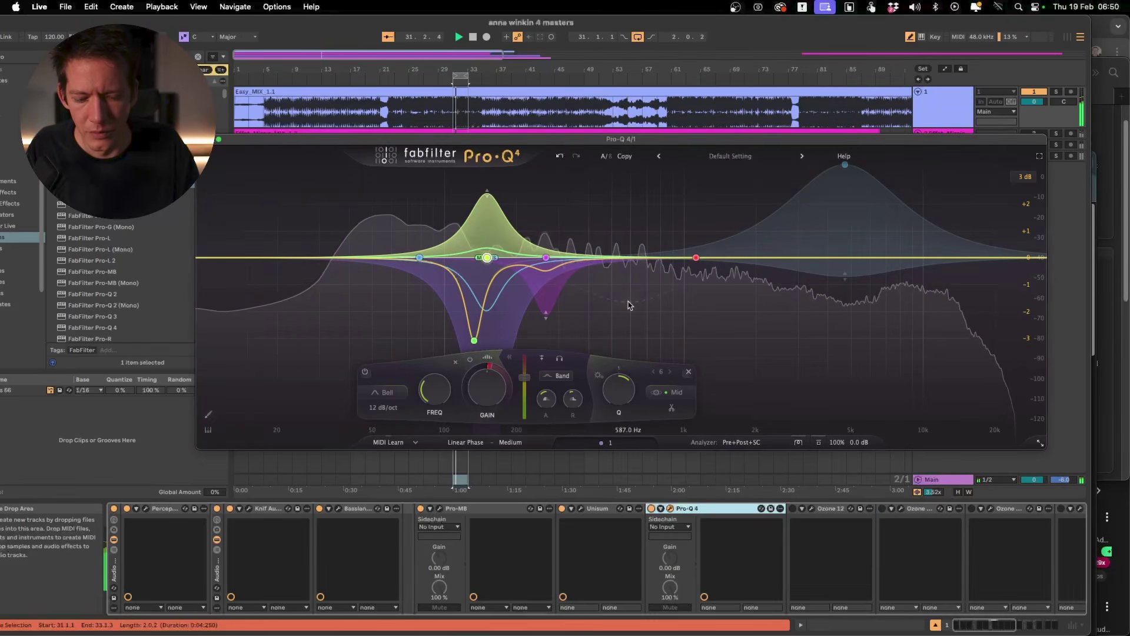
left_click(516, 224)
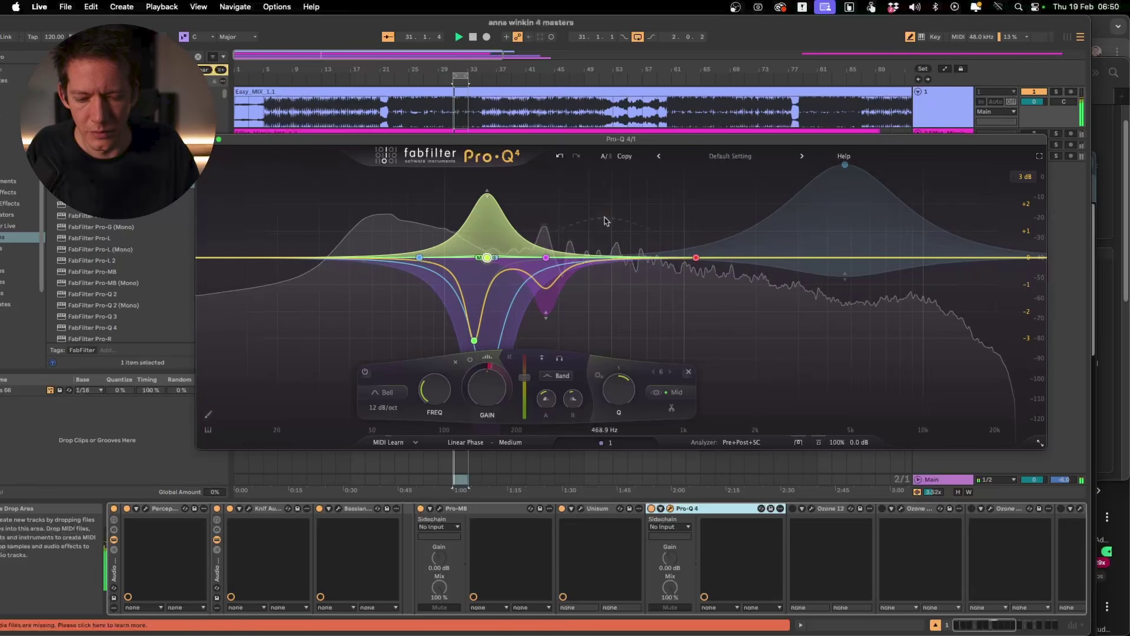
- Stop playback, activate and open Ozone 12 Low End Focus on track 1, and move its window clear of the arrangement clips
key("space")
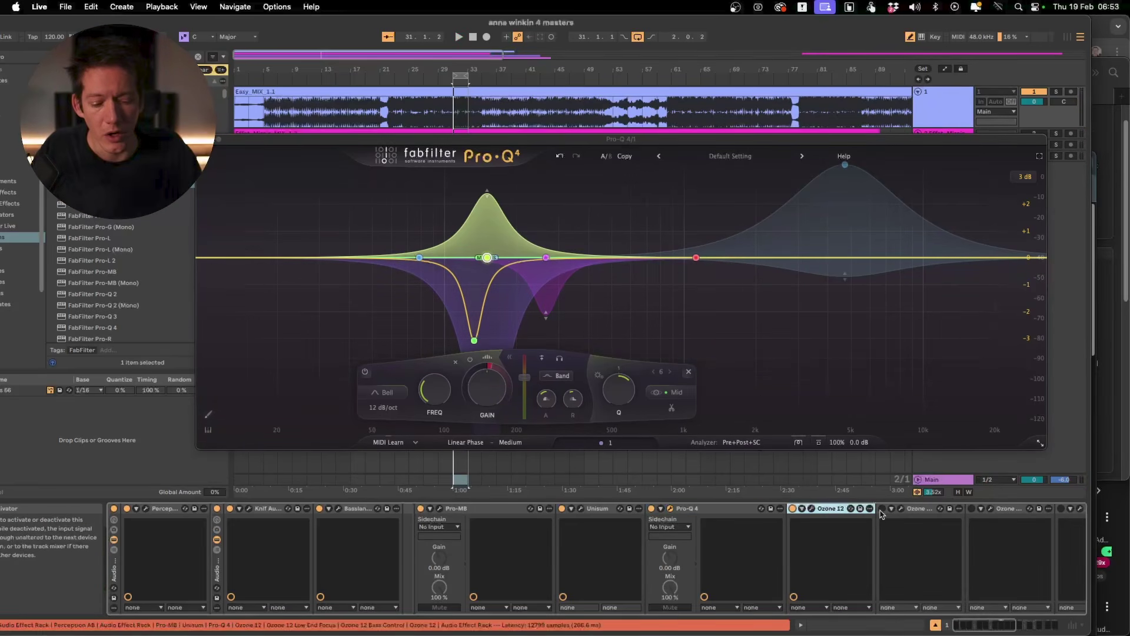
left_click(899, 512)
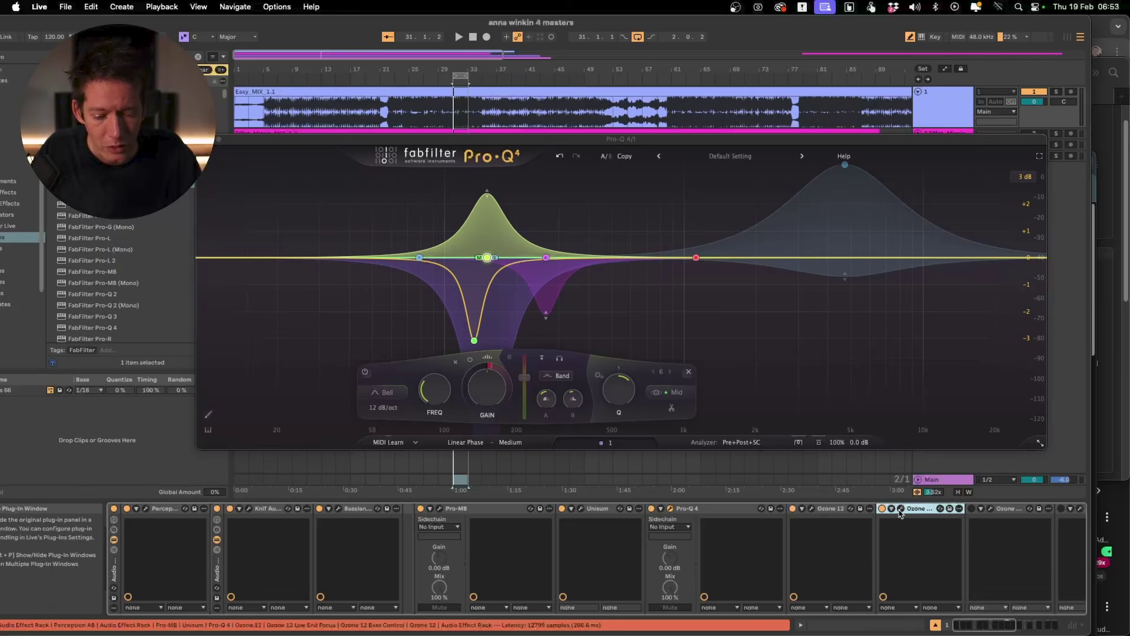
left_click(900, 510)
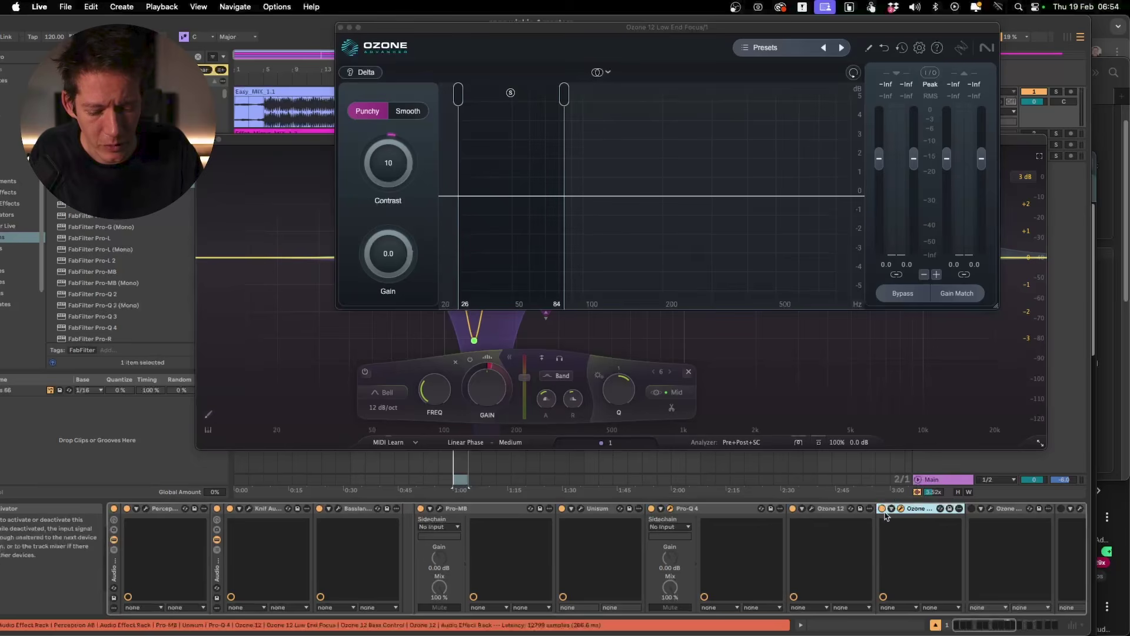
left_click_drag(826, 252, 830, 90)
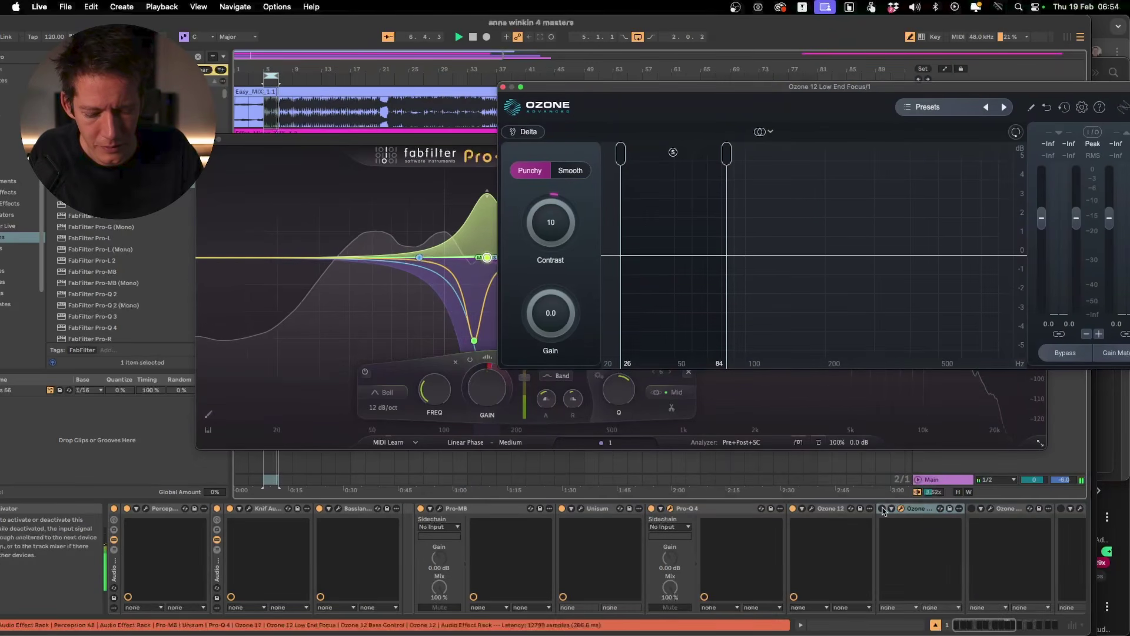
- Reactivate Ozone 12 Low End Focus, audition only its delta signal on the loop, and restore normal monitoring
left_click(882, 510)
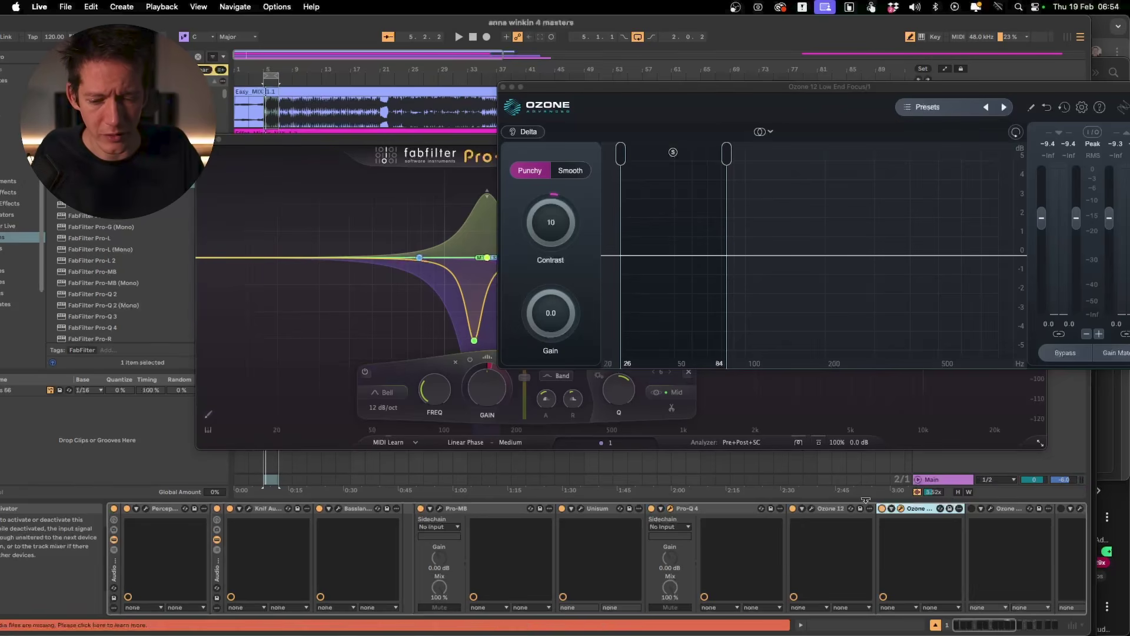
left_click(523, 131)
key("space")
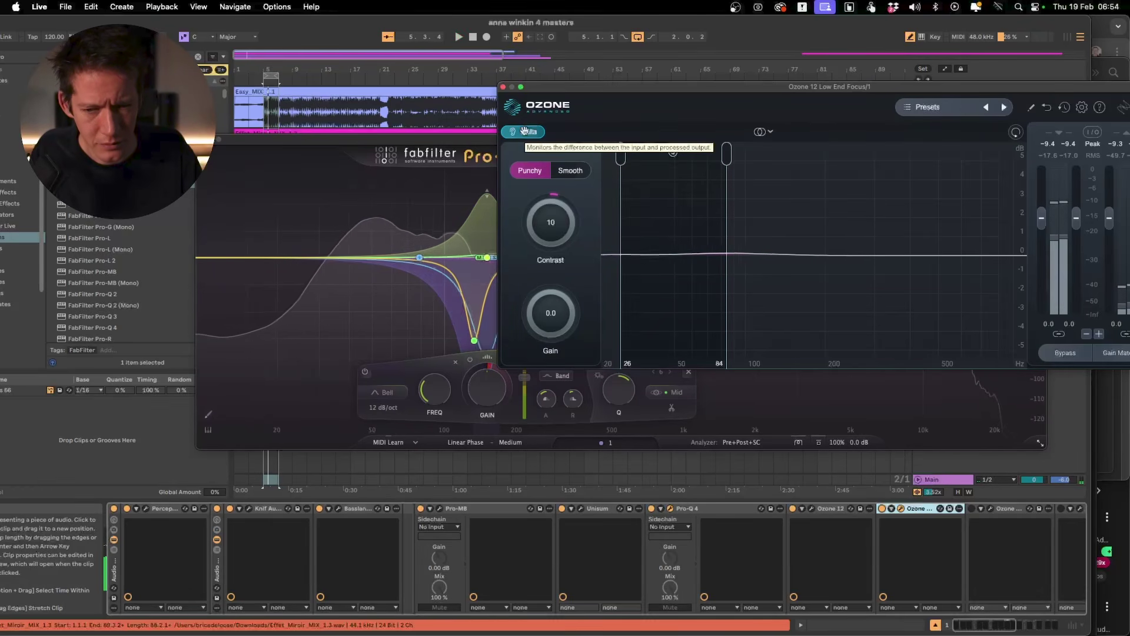
key("space")
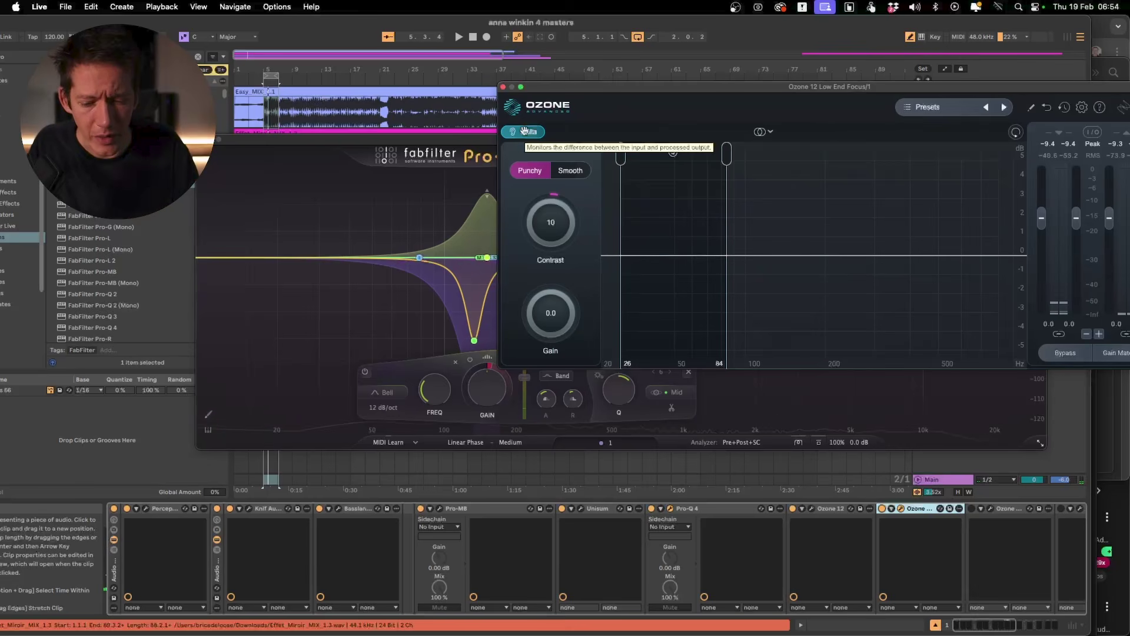
left_click(524, 131)
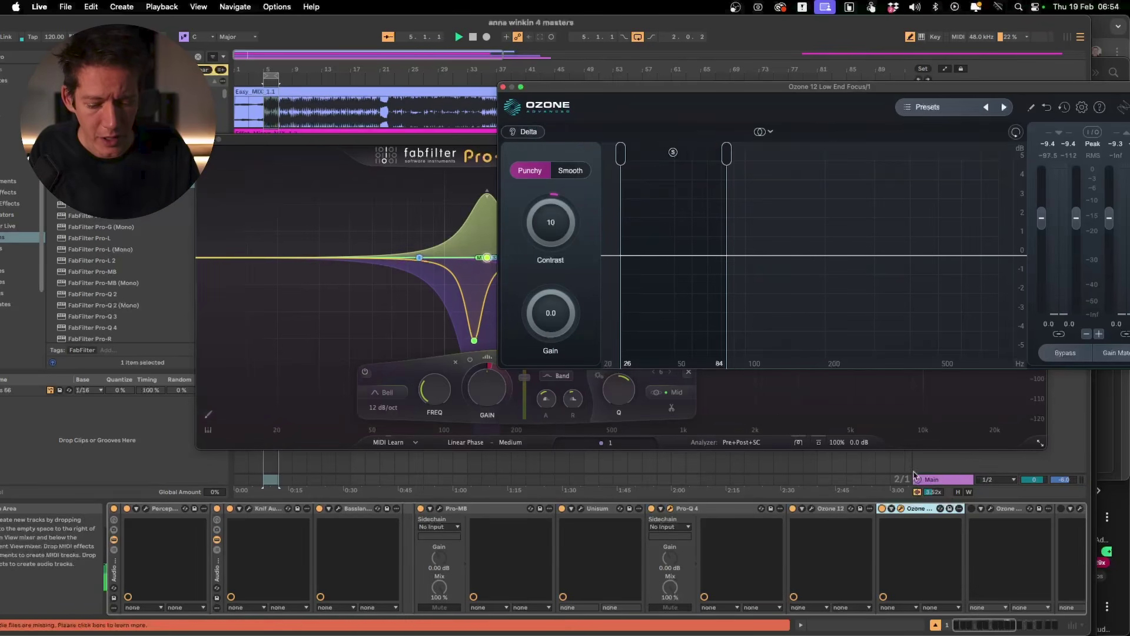
- Compare the loop with Low End Focus bypassed and active, and stop playback
key("space")
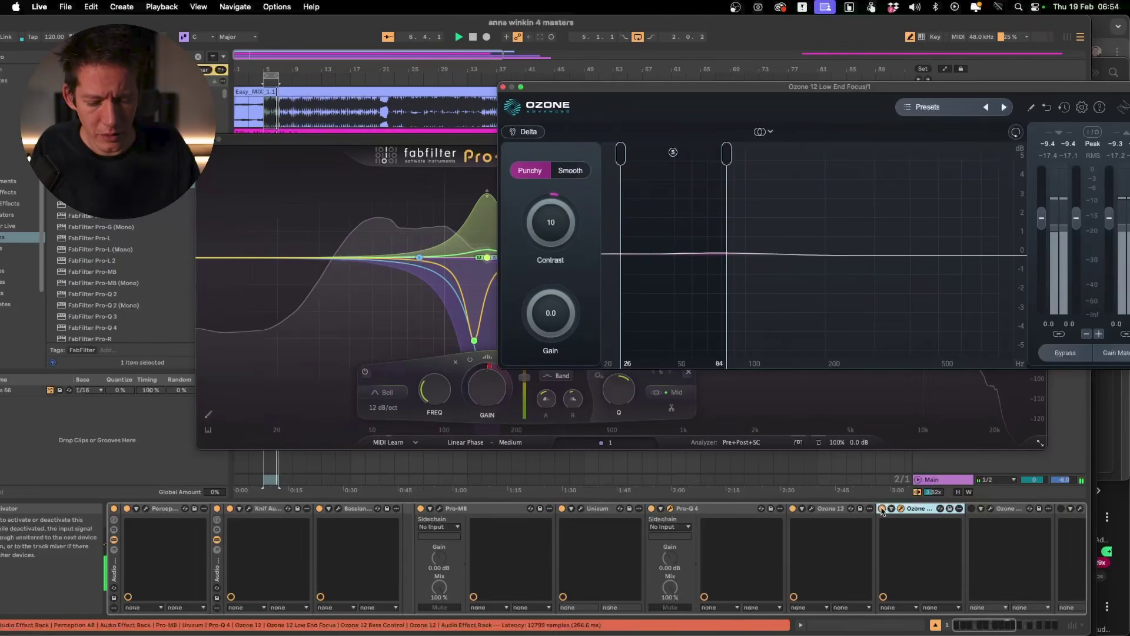
left_click(882, 509)
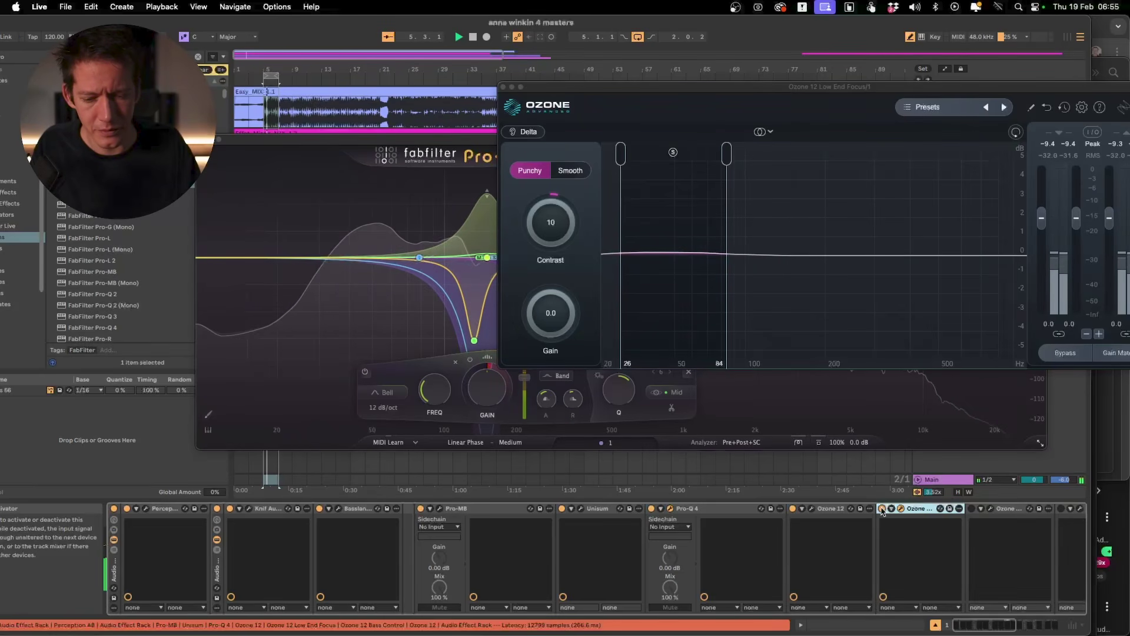
key("space")
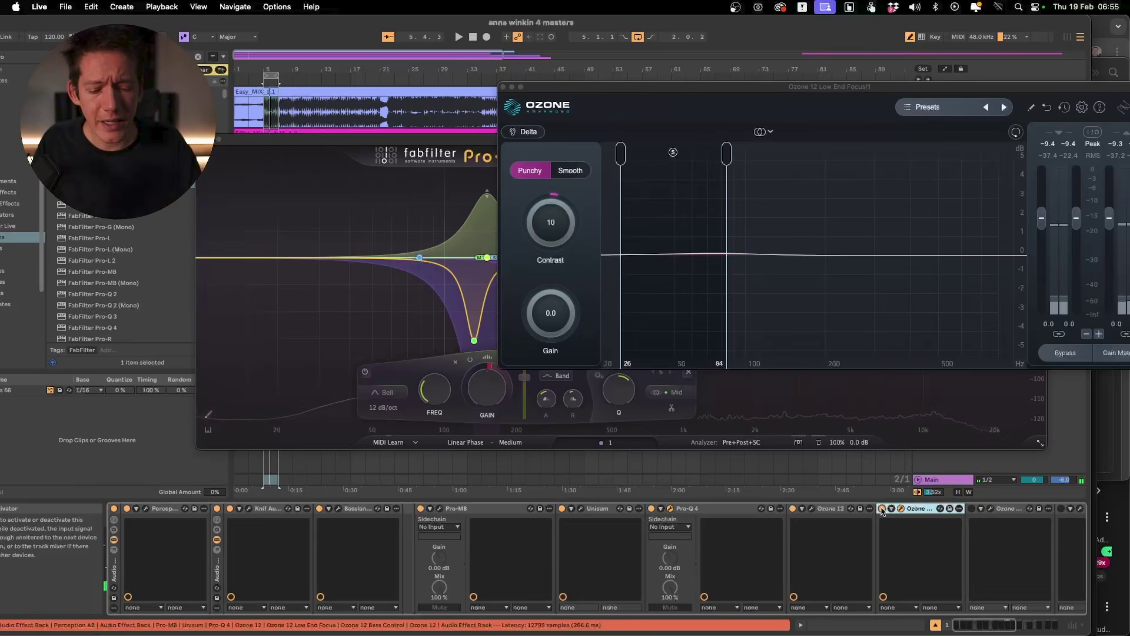
- Activate and open Ozone 12 Bass Control, close the Pro-Q 4 and Low End Focus windows, and move Bass Control clear of the clips
left_click(991, 508)
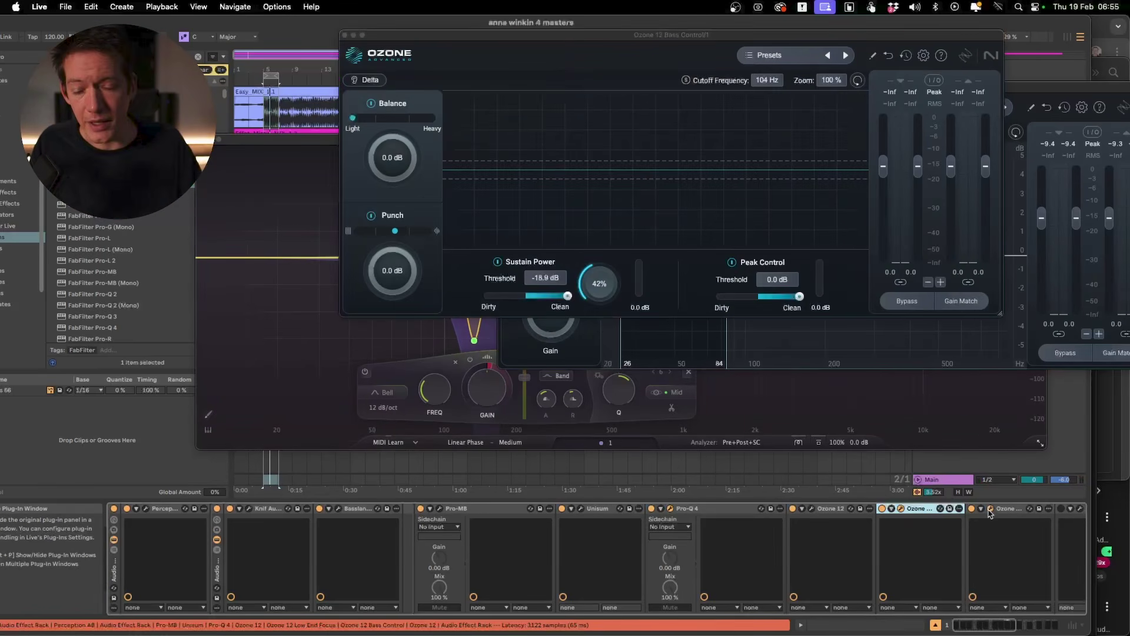
left_click(215, 140)
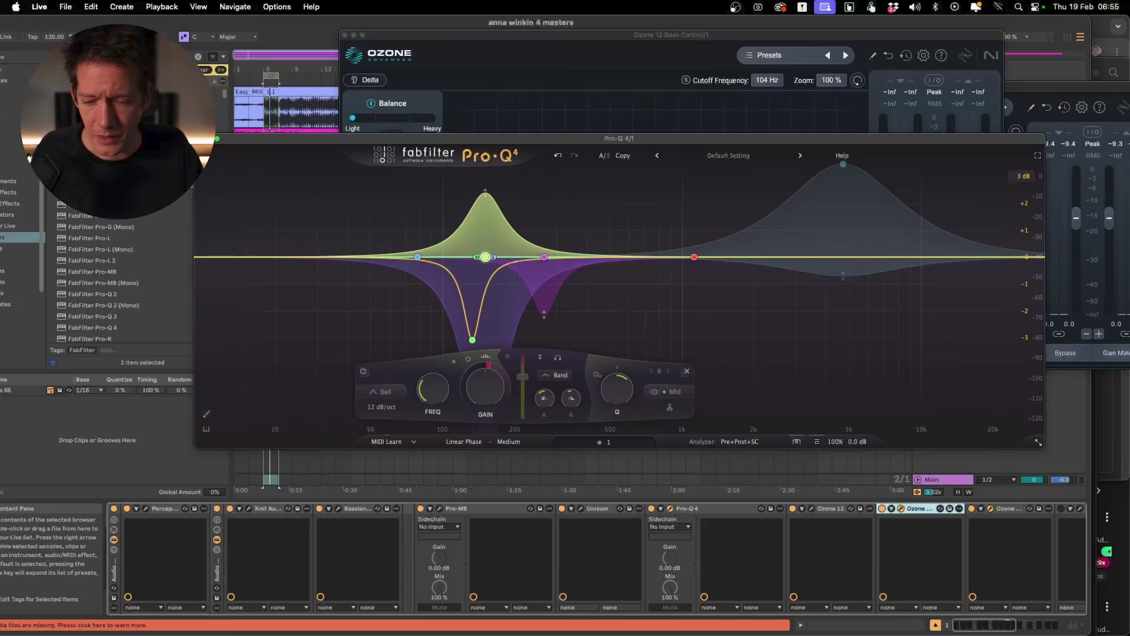
left_click(201, 139)
left_click_drag(540, 95, 568, 224)
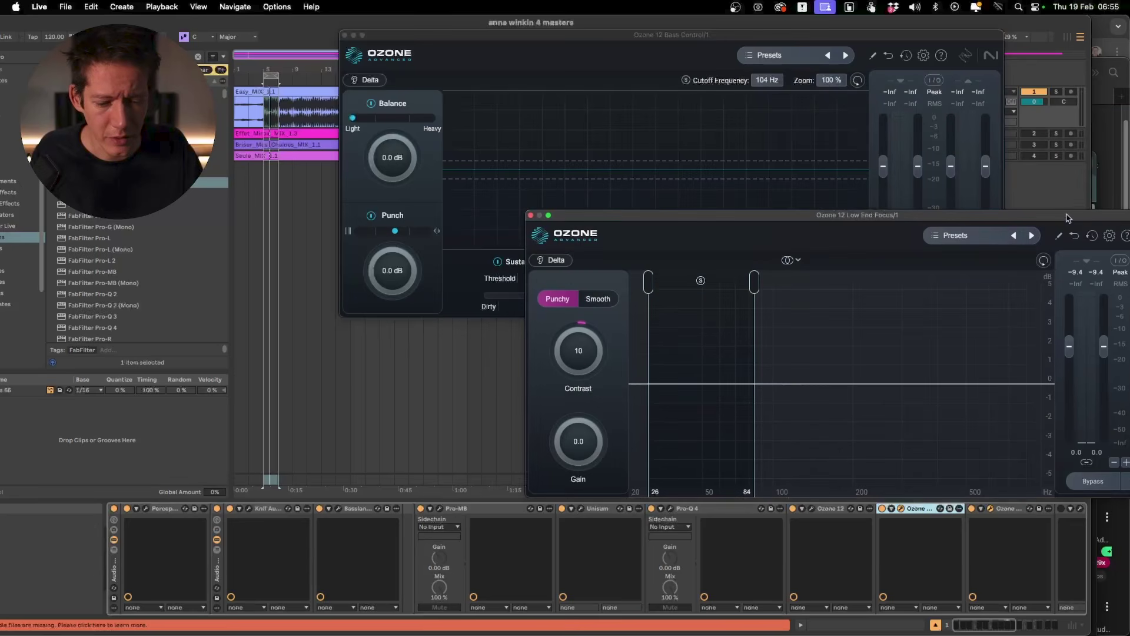
left_click(530, 215)
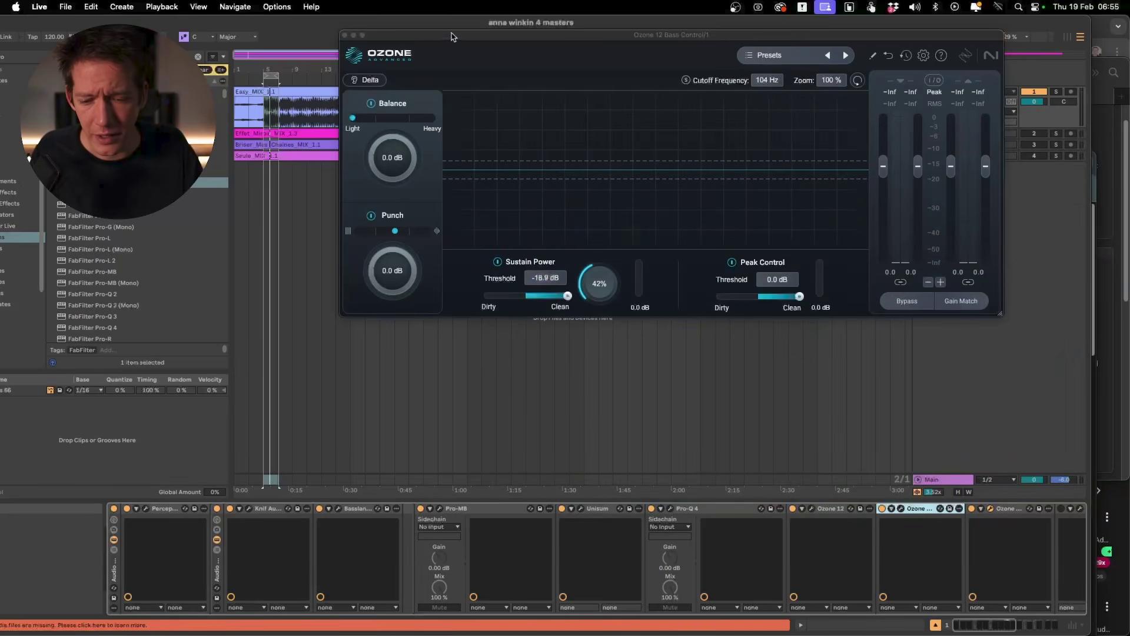
left_click_drag(517, 35, 683, 260)
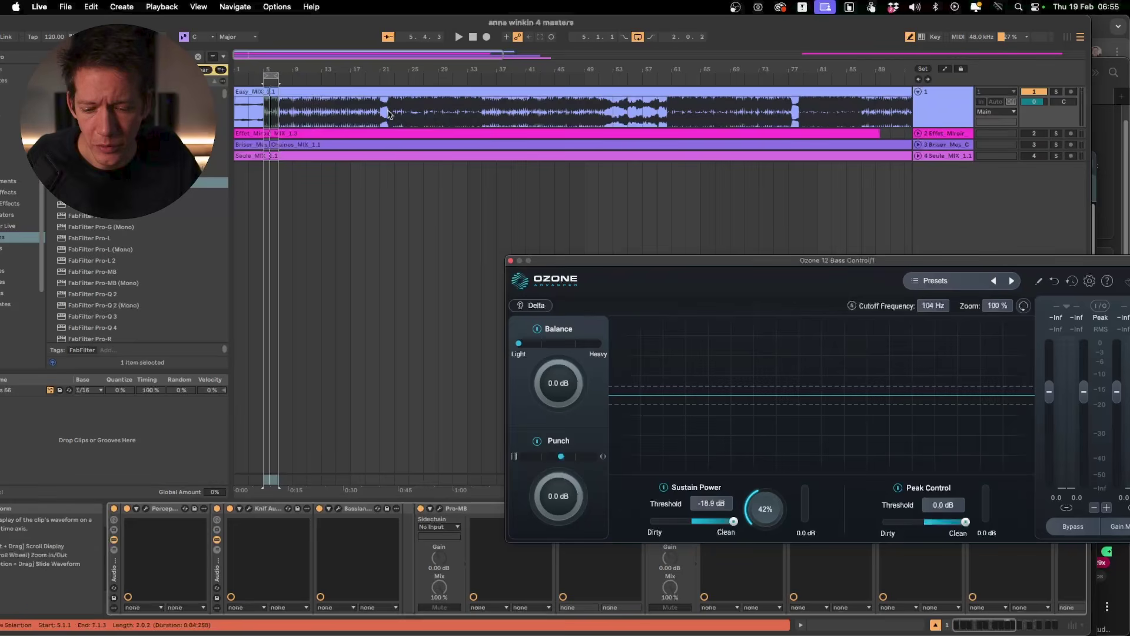
- Play the section from 23.1.1 in a loop and compare it with Bass Control bypassed and active
left_click(394, 71)
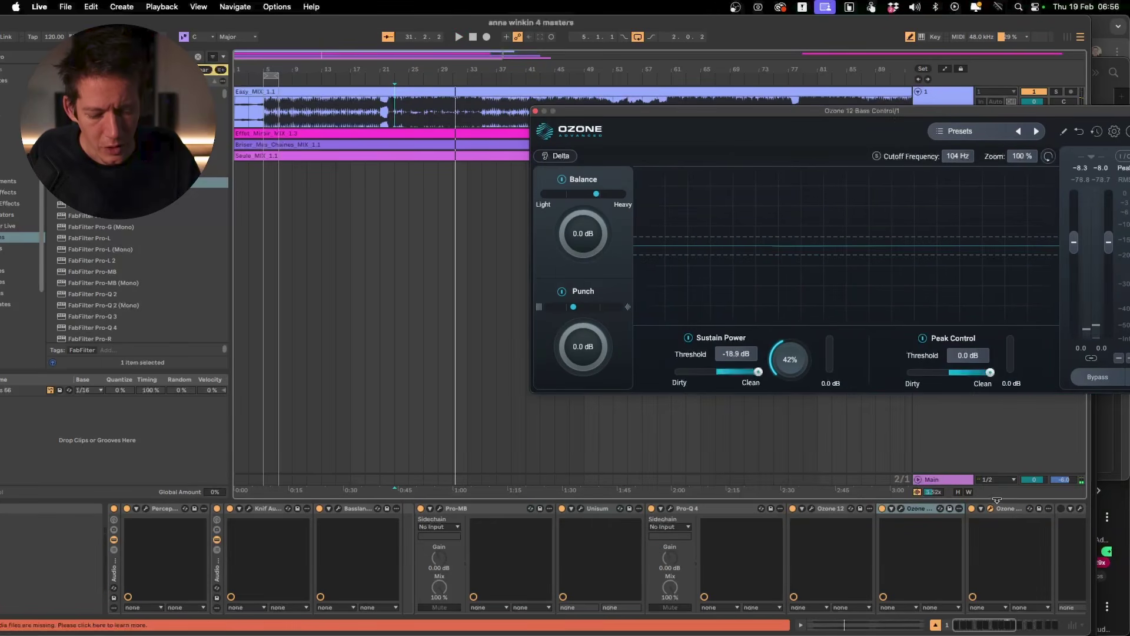
scroll(974, 512, "right", 1)
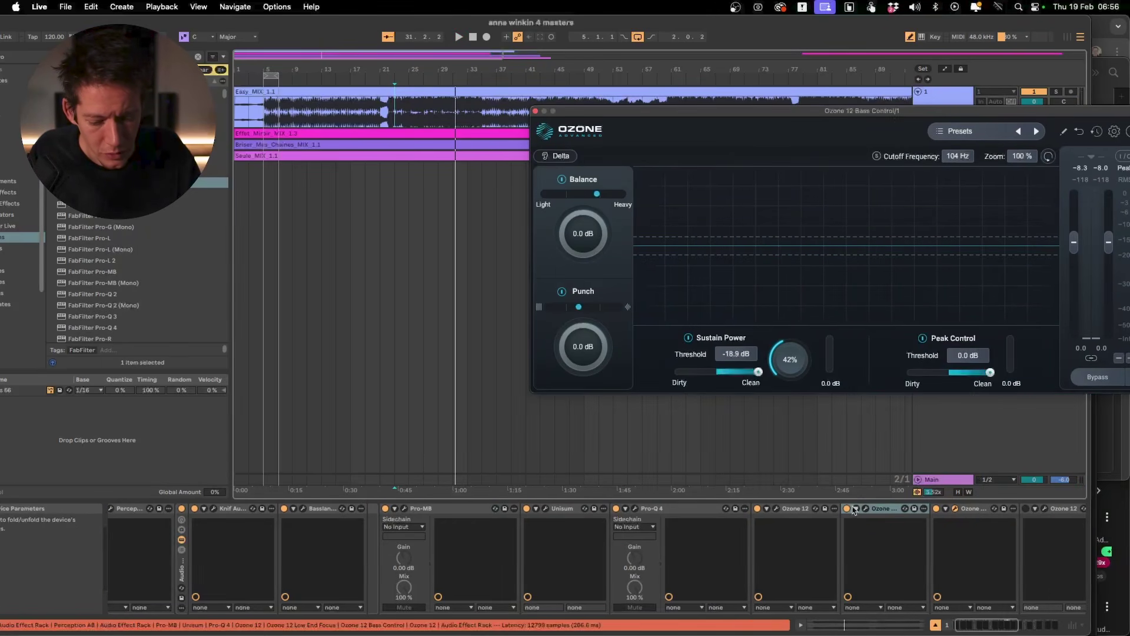
left_click(936, 509)
key("space")
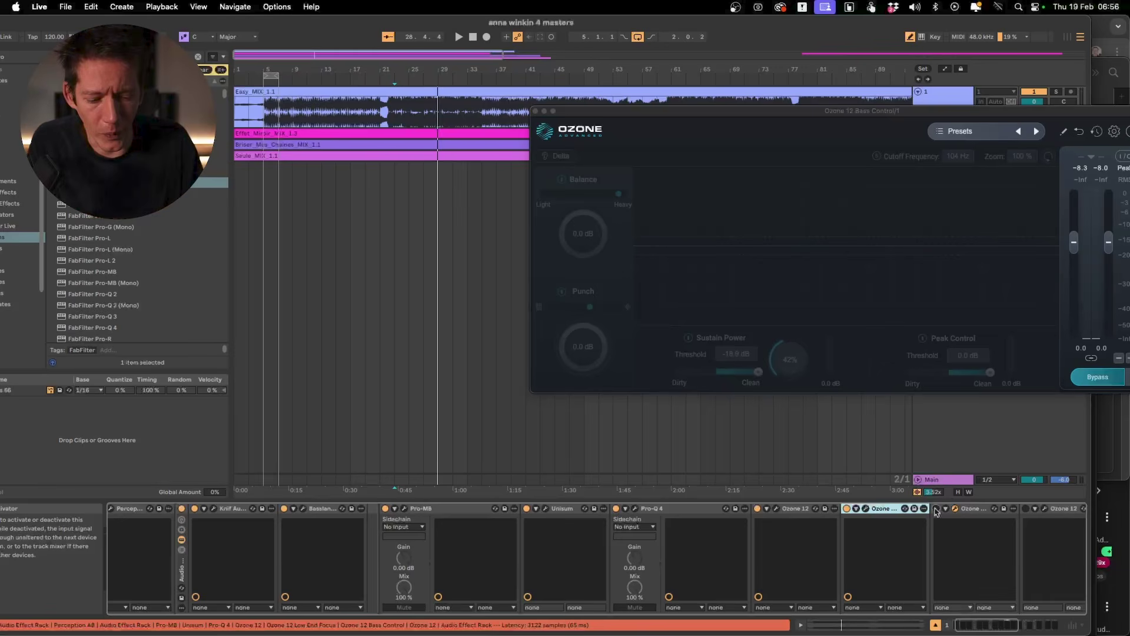
left_click(936, 510)
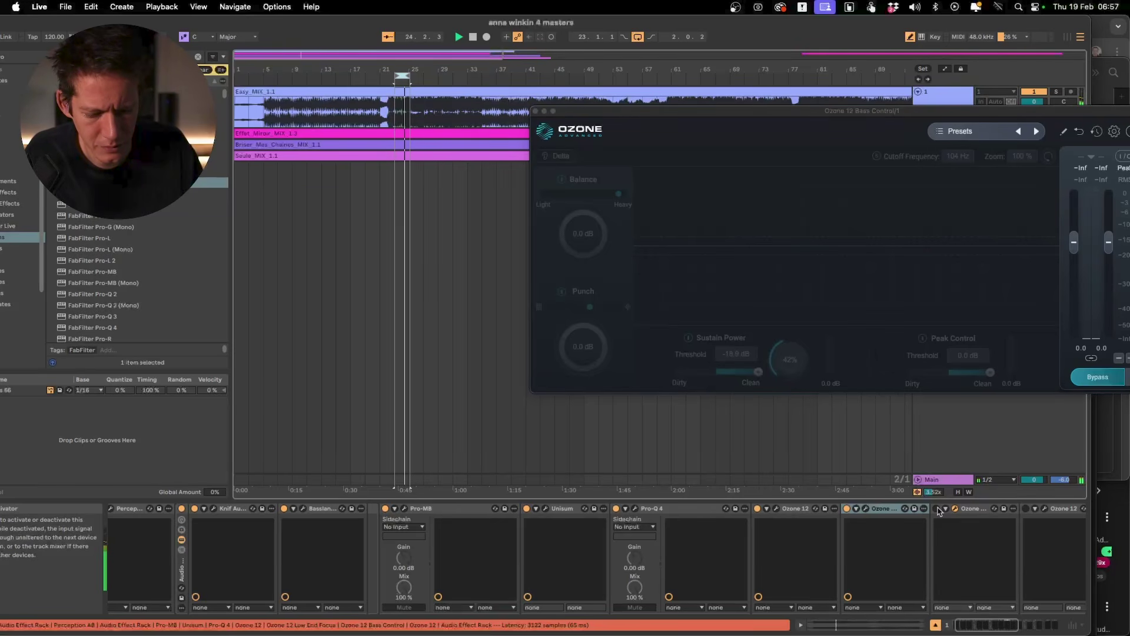
left_click(938, 510)
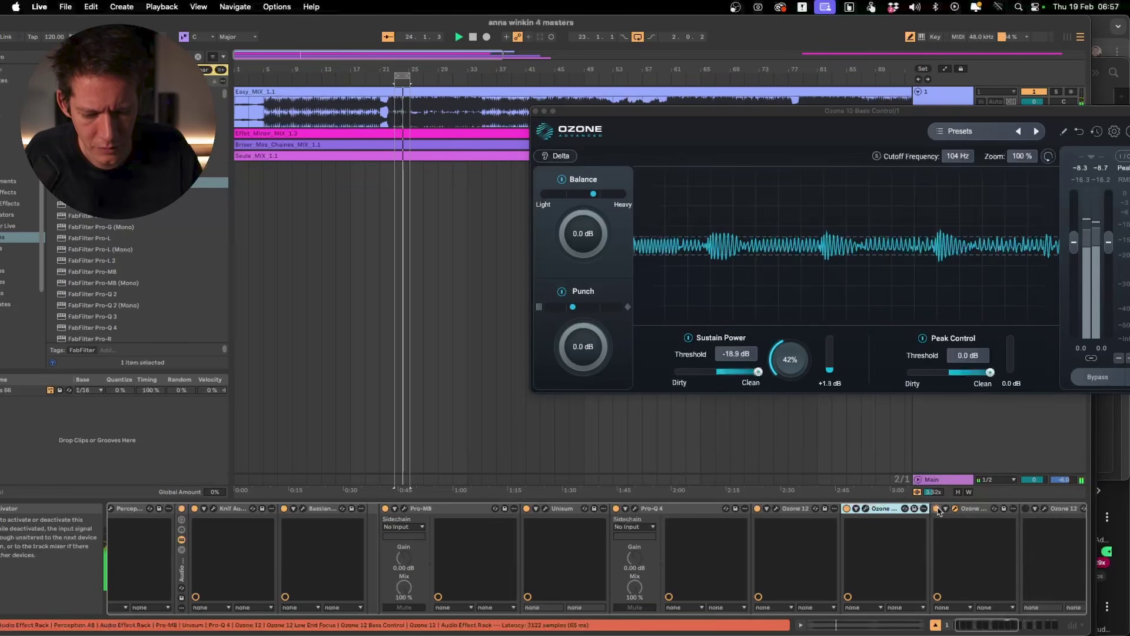
key("space")
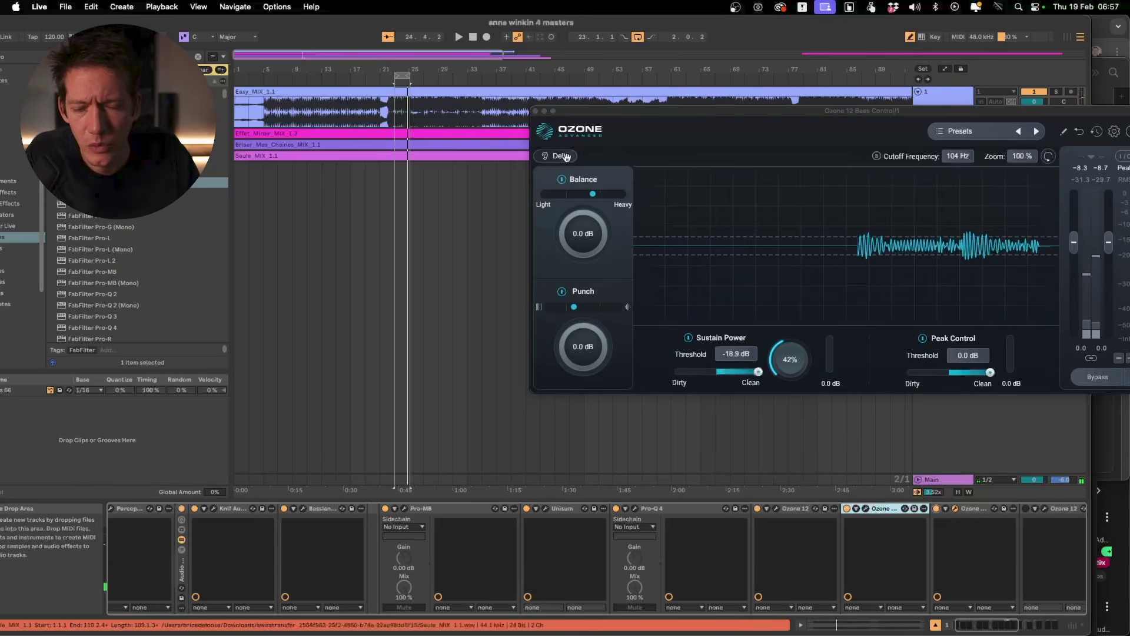
- Audition only the delta signal of Bass Control on the loop and restore normal monitoring
left_click(554, 156)
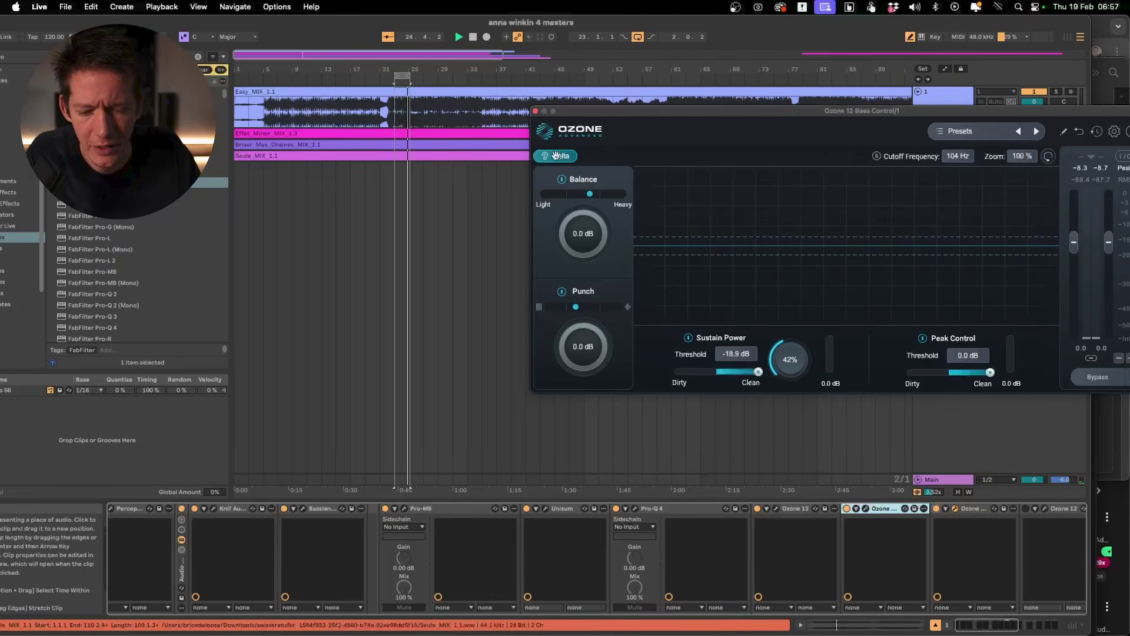
key("space")
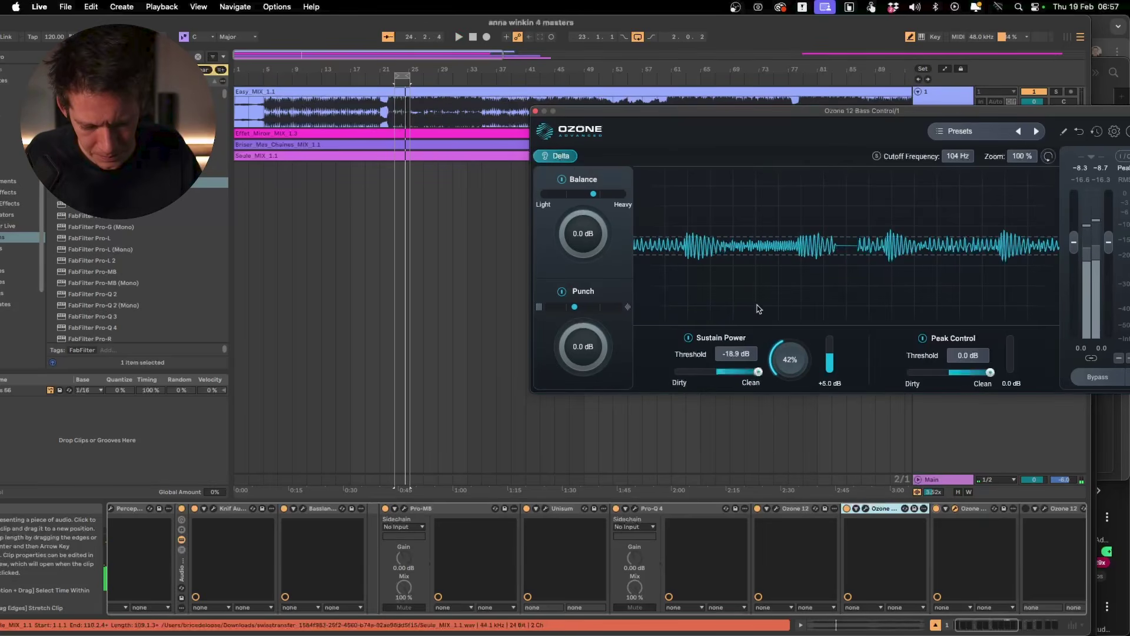
left_click(557, 155)
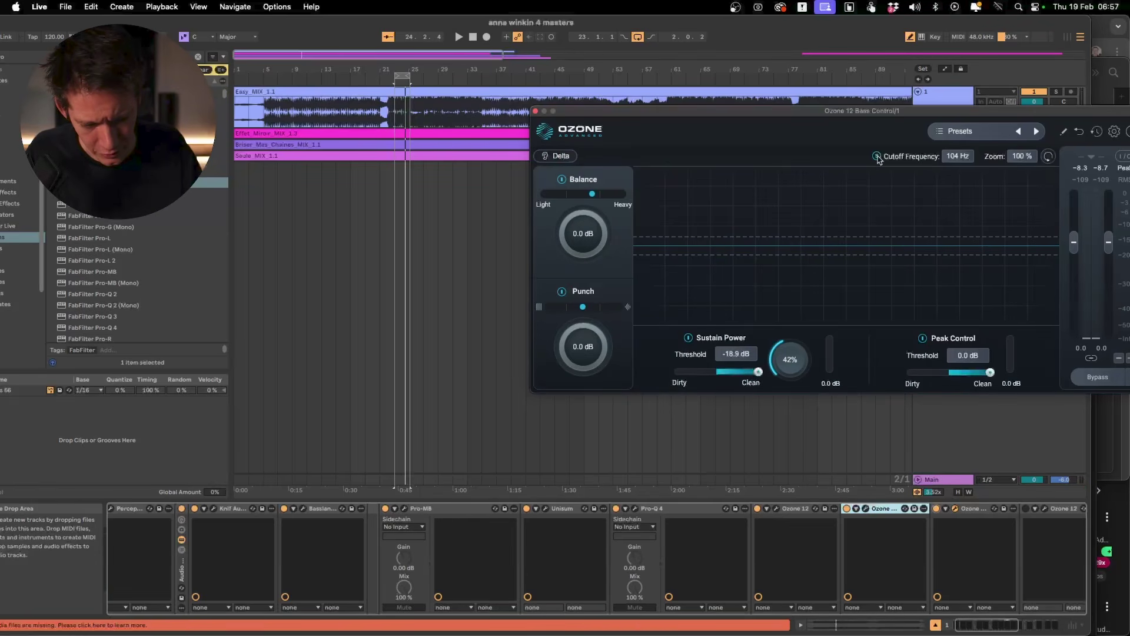
- Compare the loop with Bass Control's Sustain Power processing disabled and enabled
key("space")
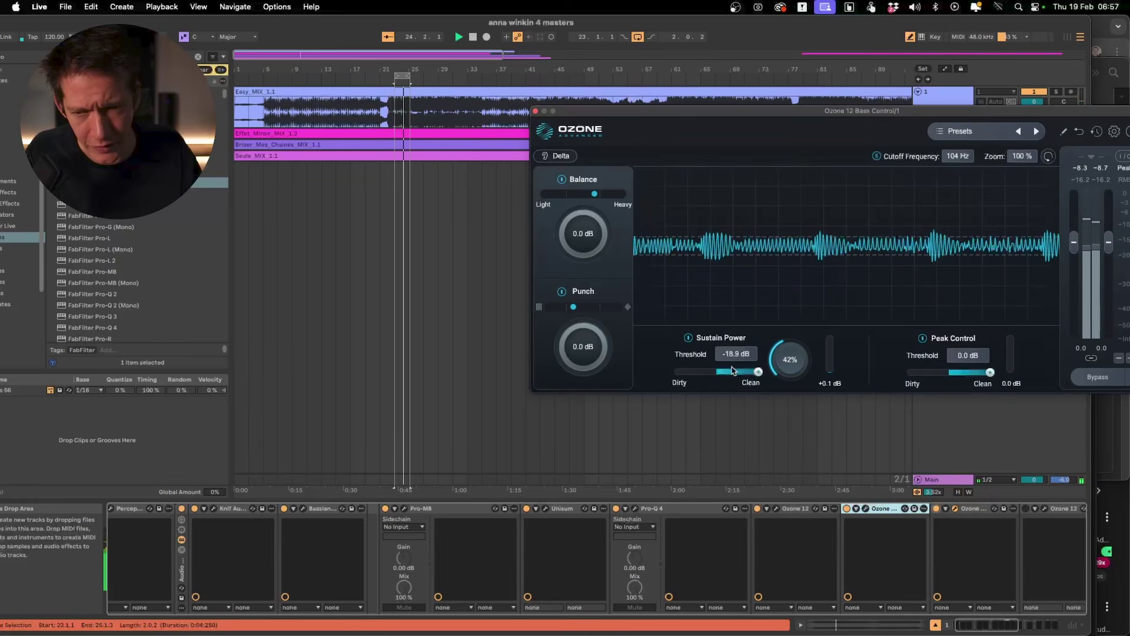
left_click(689, 338)
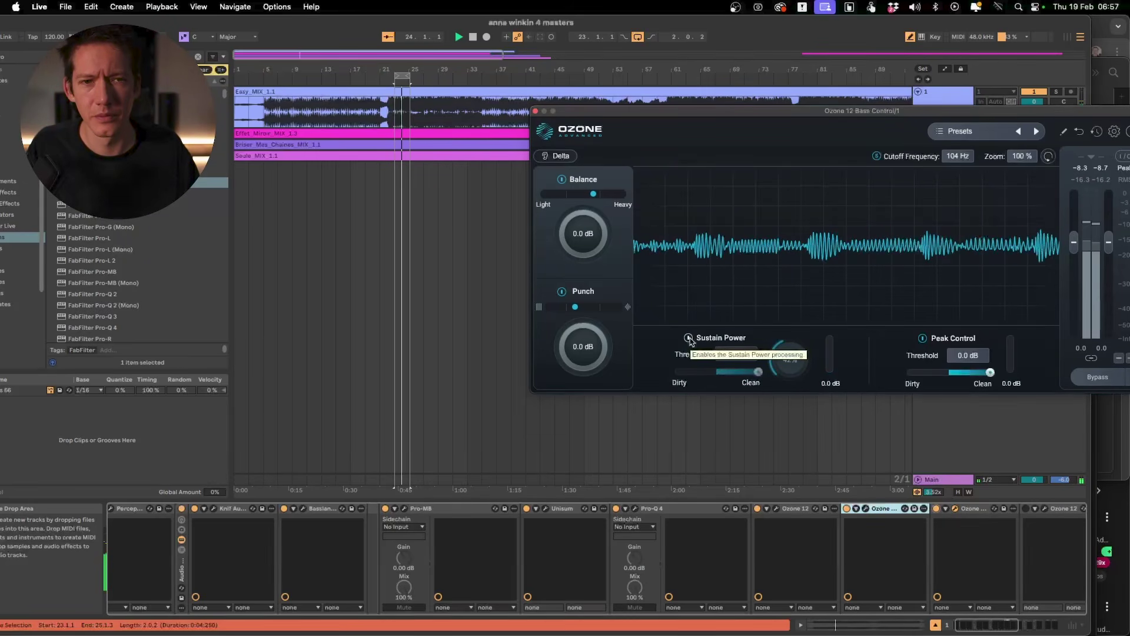
left_click(689, 338)
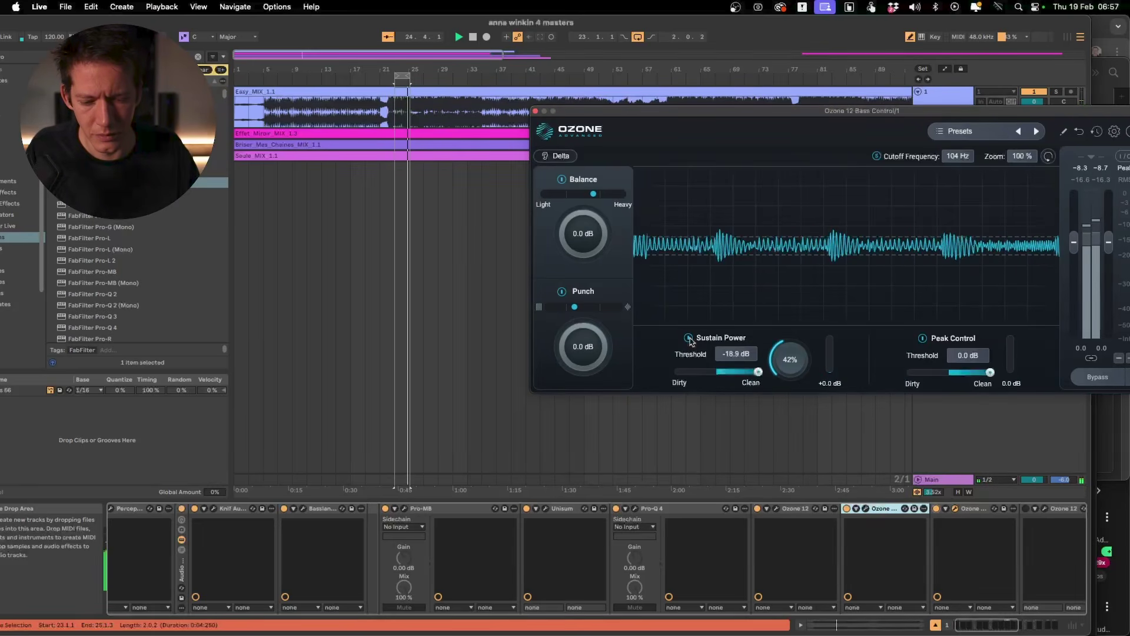
left_click(688, 338)
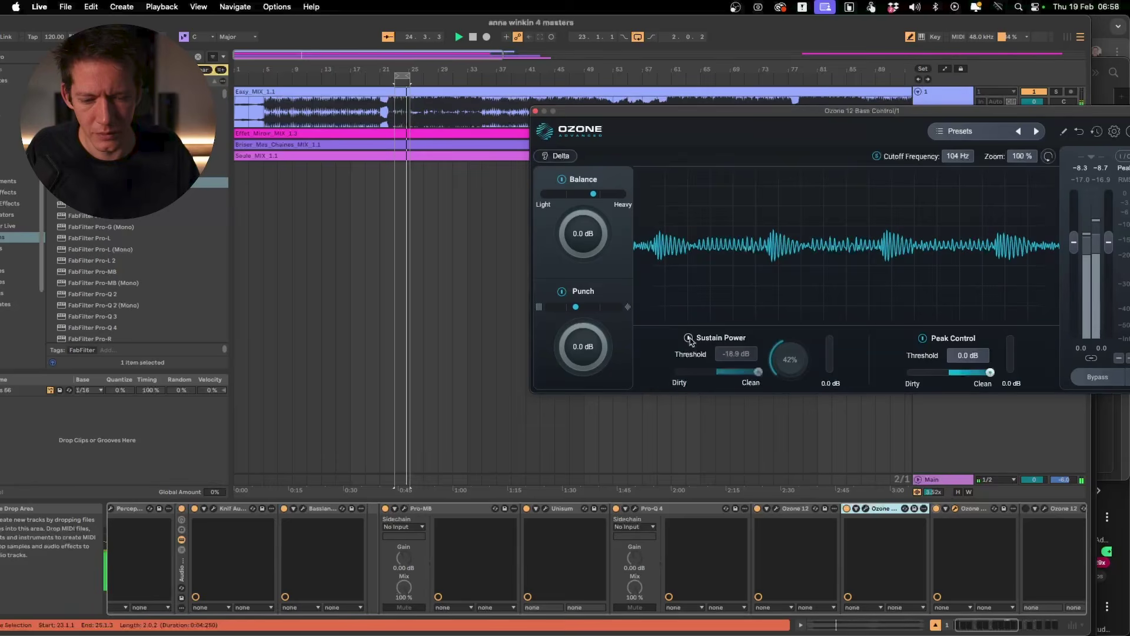
key("space")
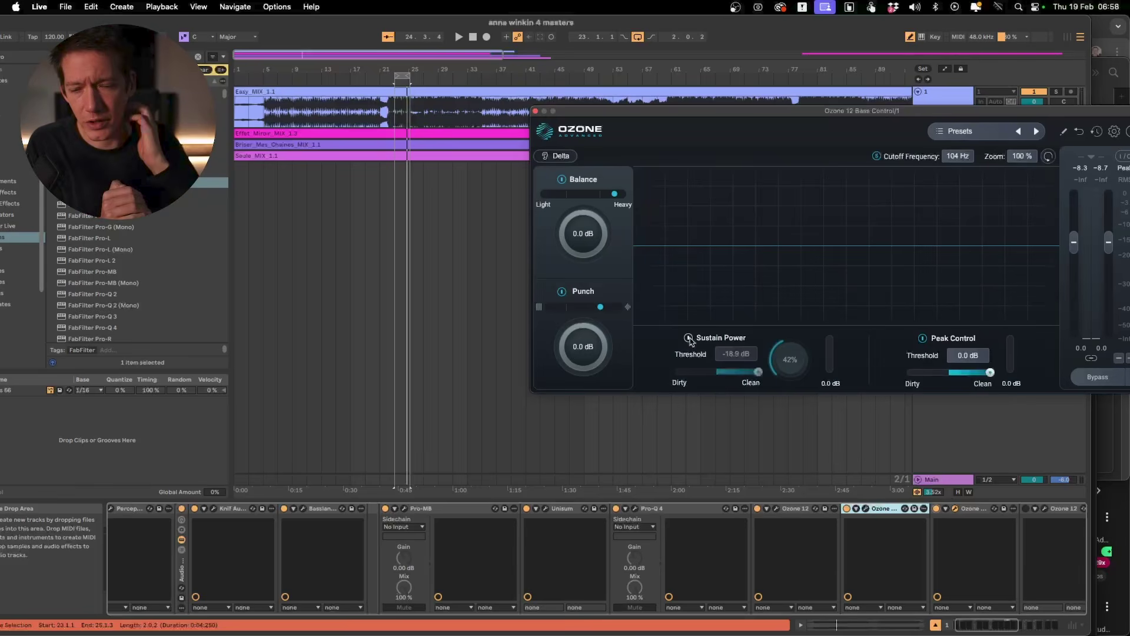
key("space")
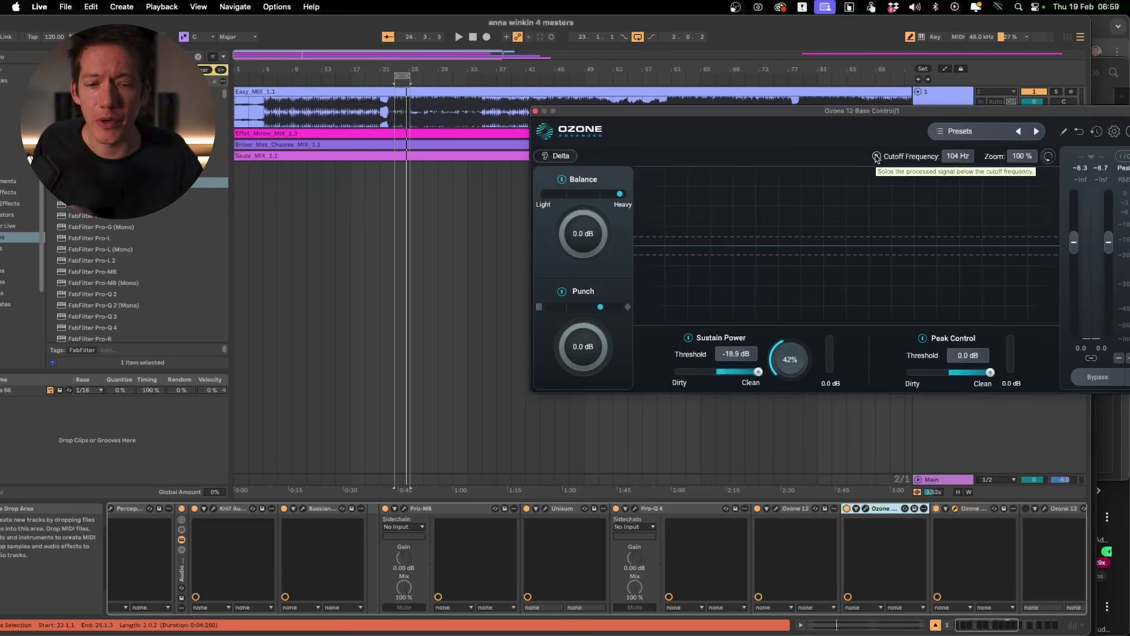
- Play on from 23.1.1 with looping off, comparing the track with Bass Control bypassed and active
left_click(937, 509)
key("space")
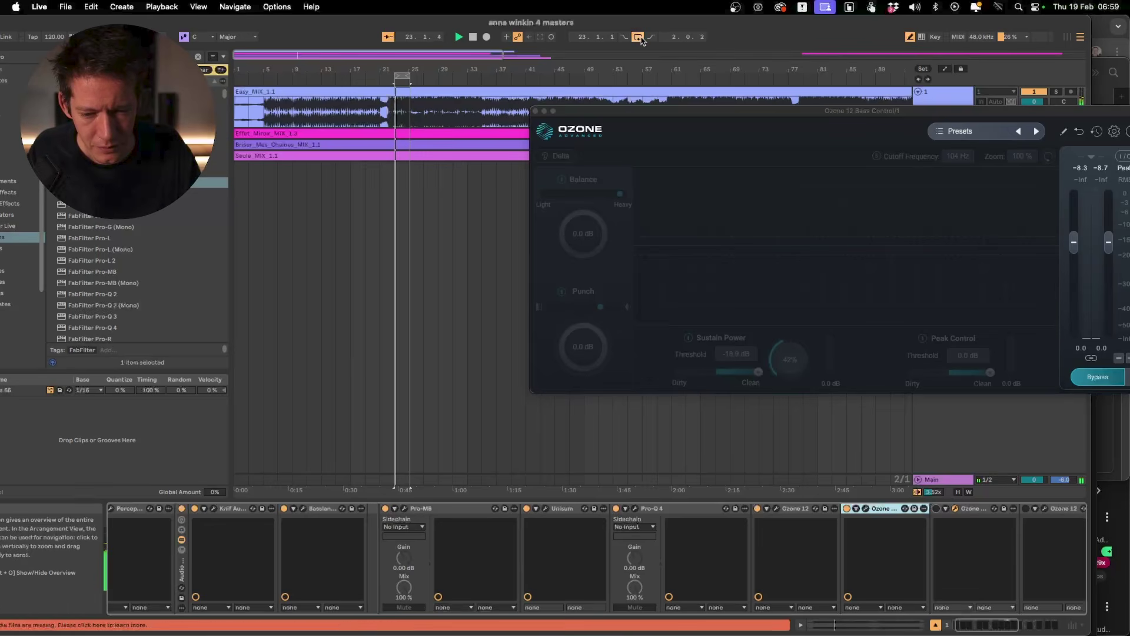
left_click(937, 509)
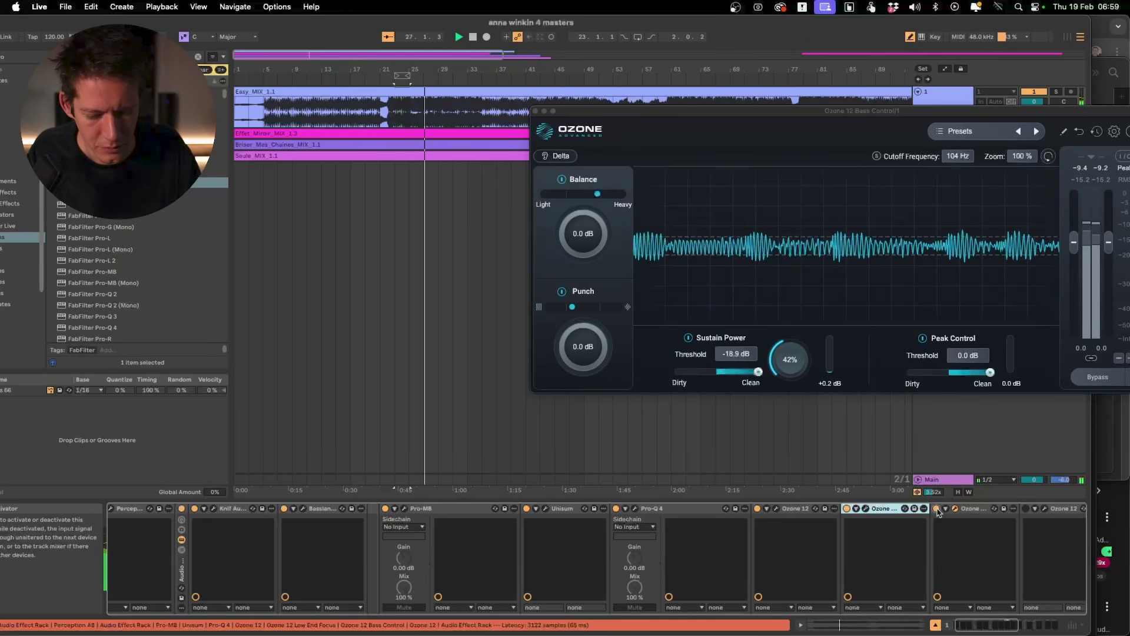
scroll(942, 571, "right", 2)
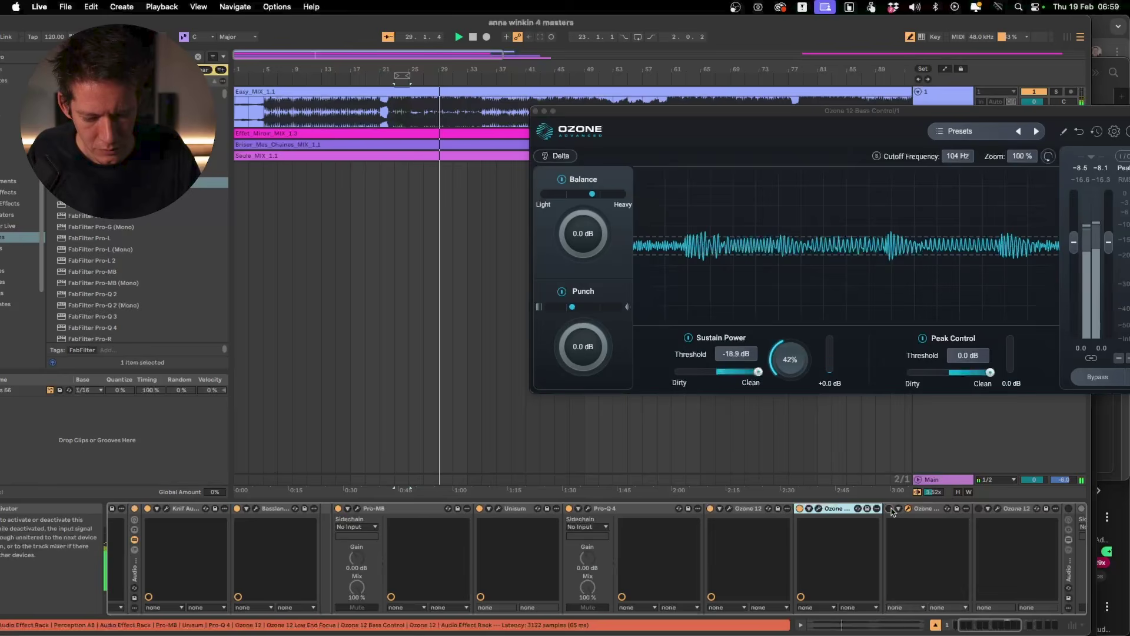
left_click(890, 509)
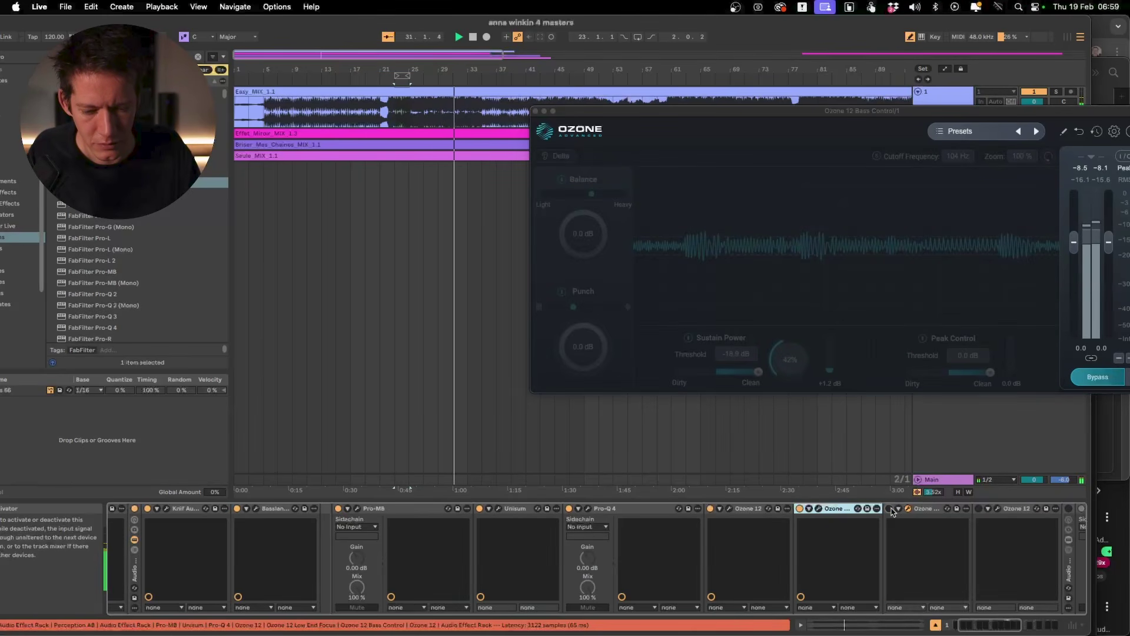
left_click(890, 508)
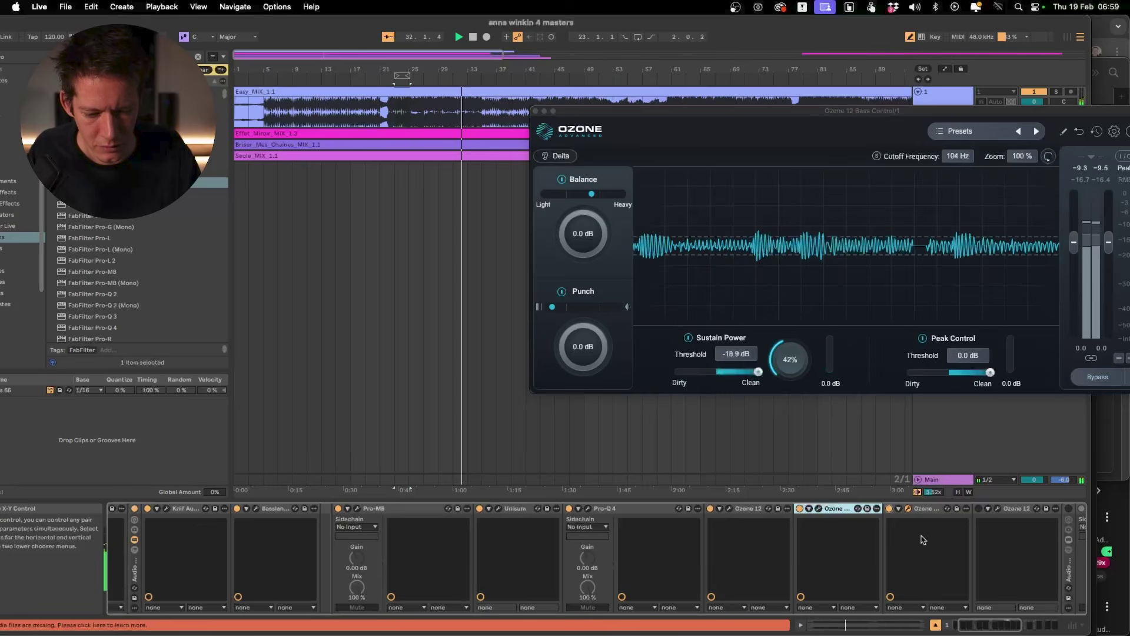
- Close Bass Control, and activate and open the last Ozone 12 on track 1 with its Maximizer module
scroll(923, 540, "right", 3)
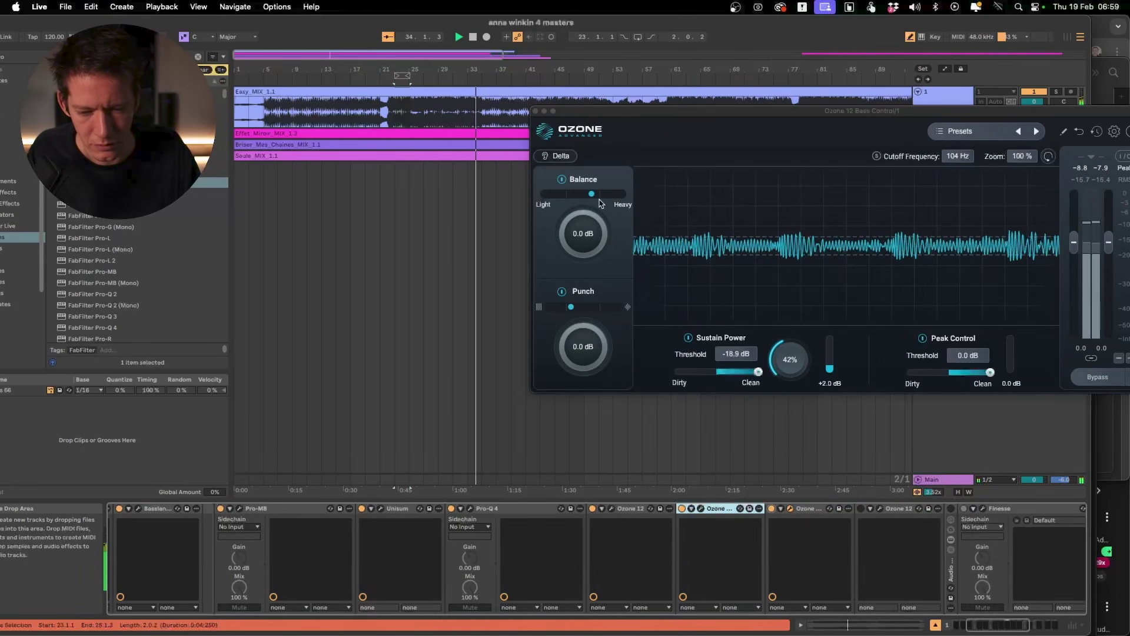
left_click(536, 110)
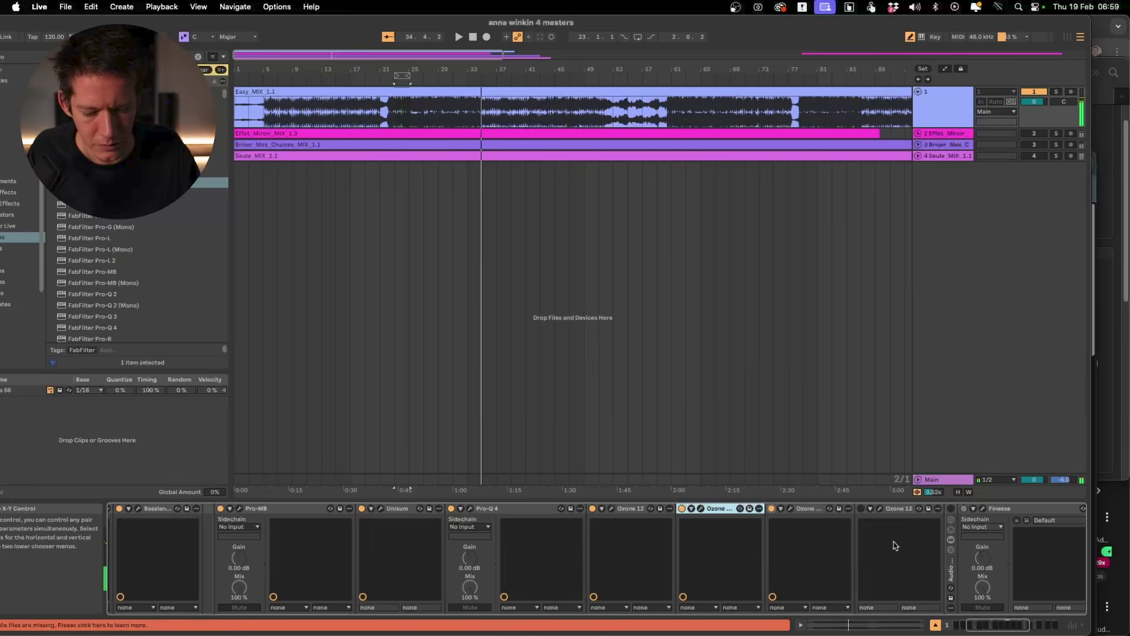
left_click(860, 508)
left_click(882, 509)
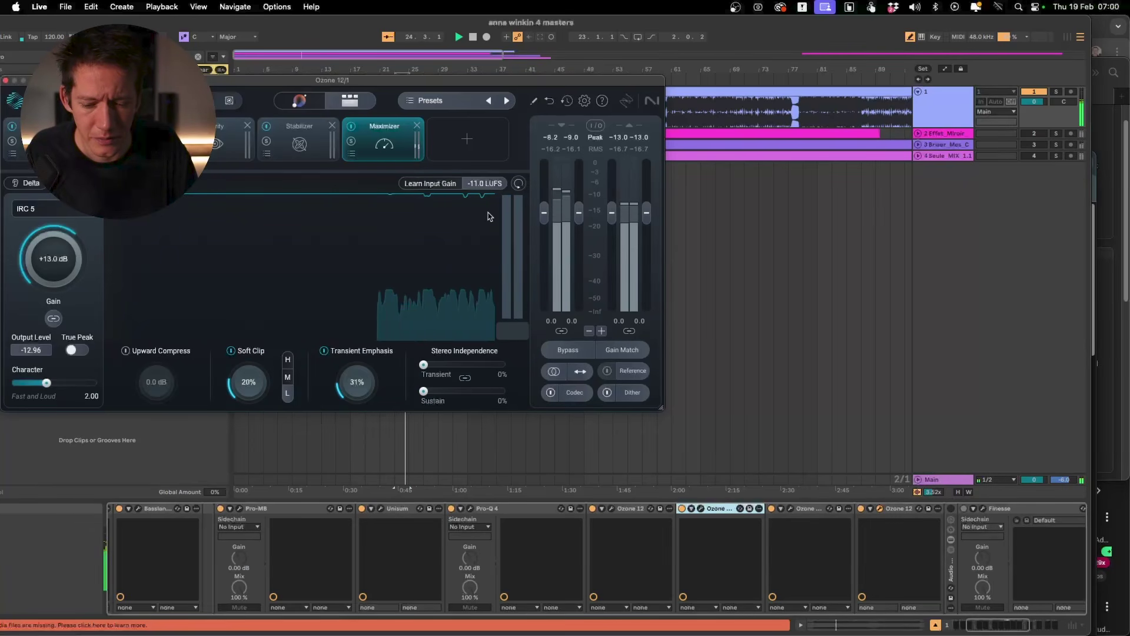
- Audition the track with the Maximizer's Soft Clip and Transient Emphasis both disabled, and with only Soft Clip enabled
mouse_move(517, 334)
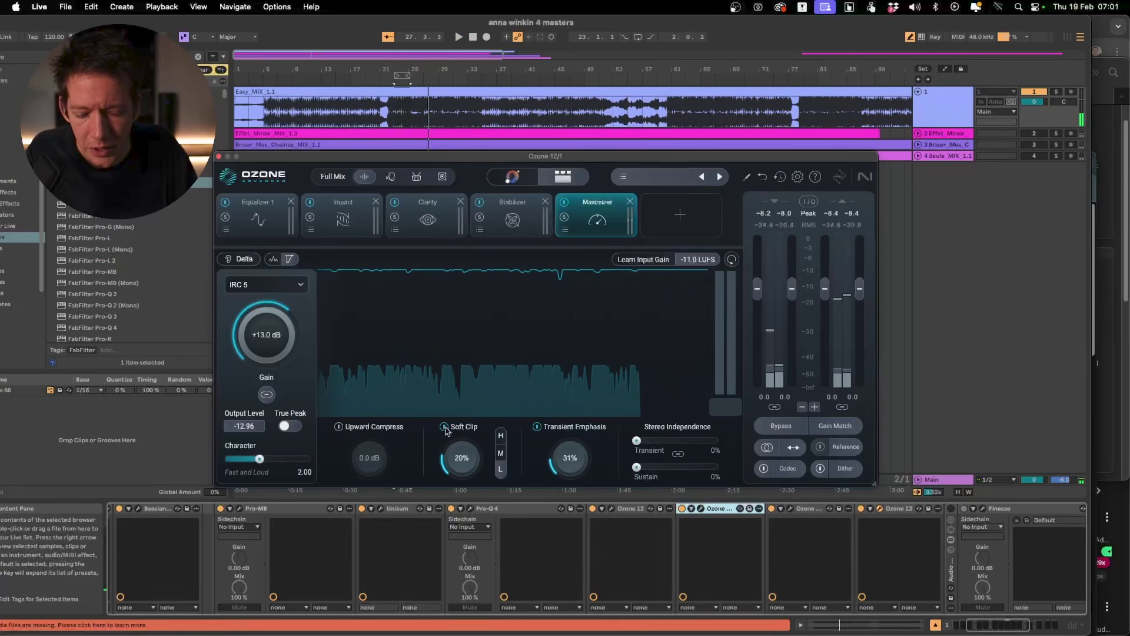
left_click(444, 427)
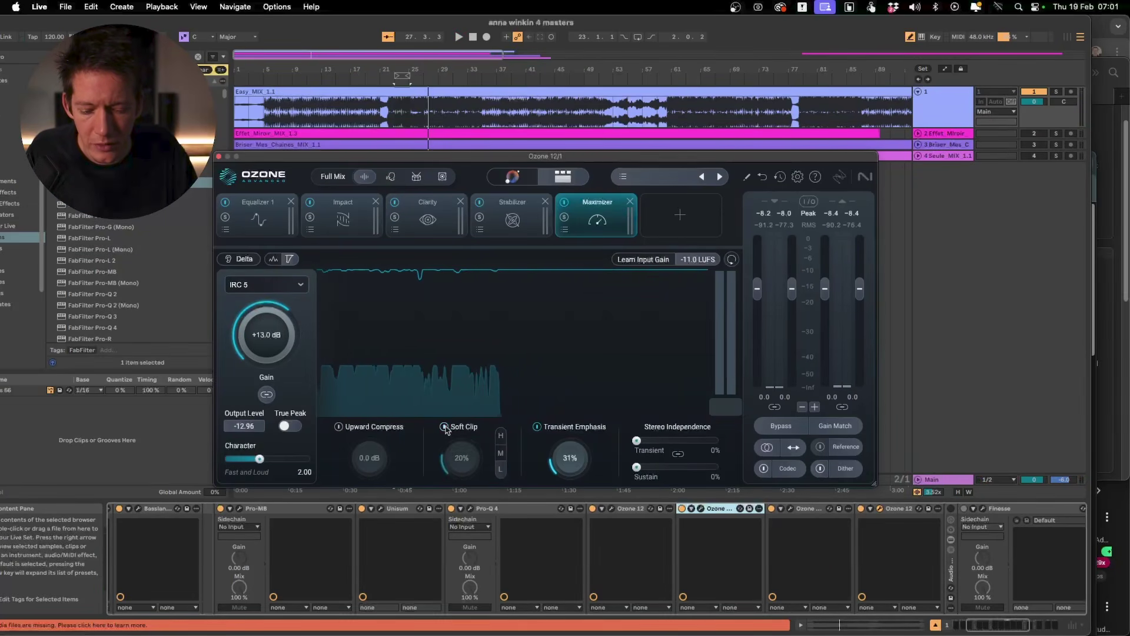
left_click(537, 427)
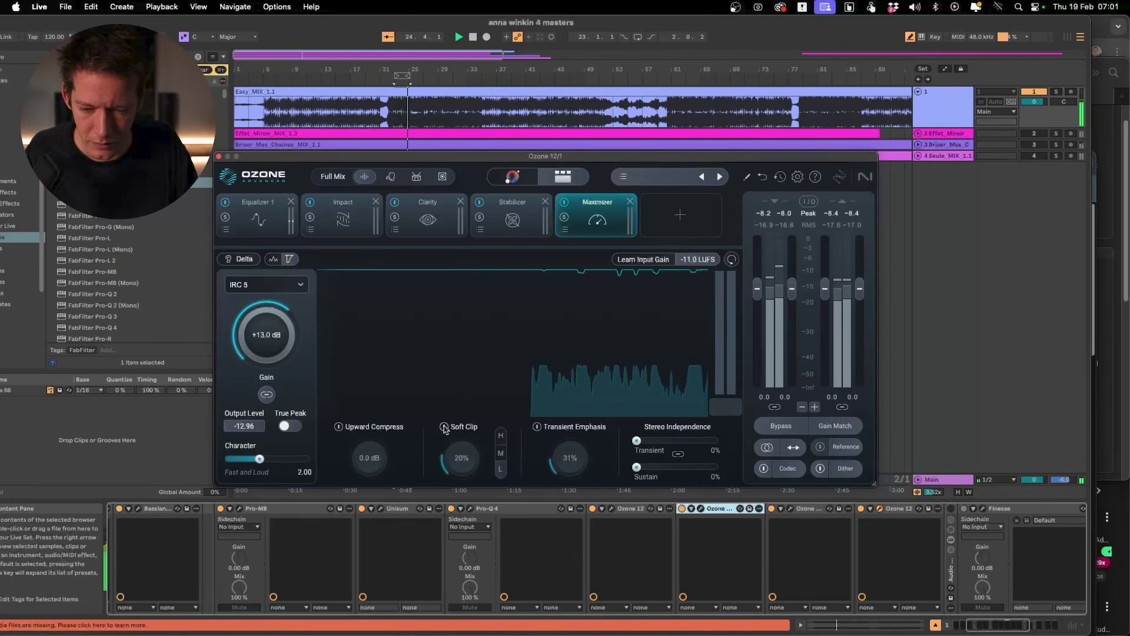
left_click(444, 427)
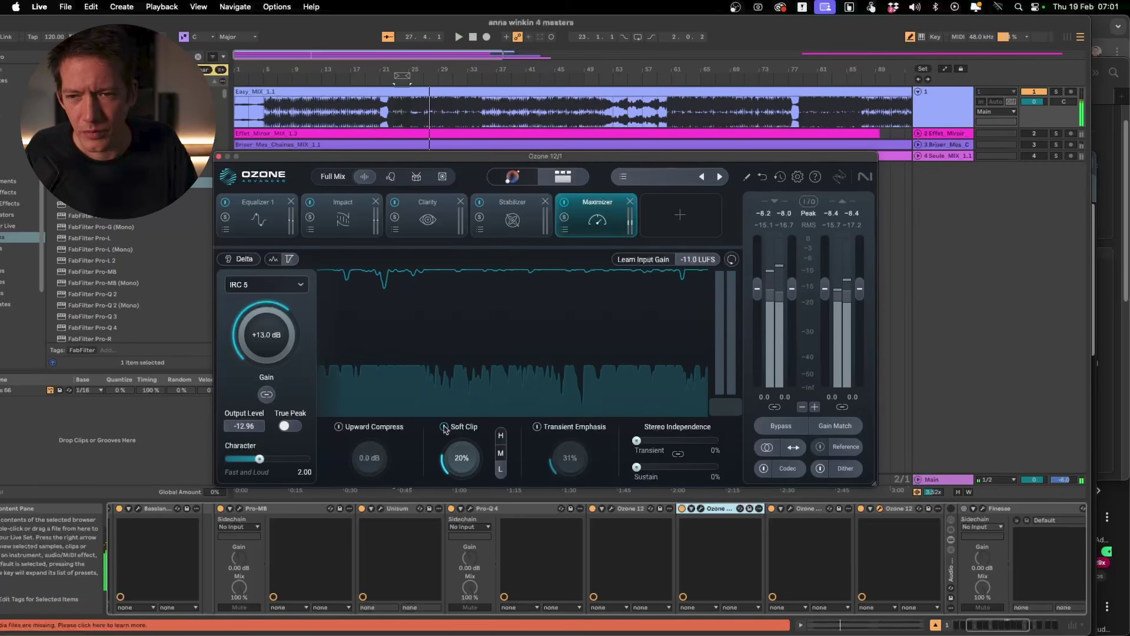
key("space")
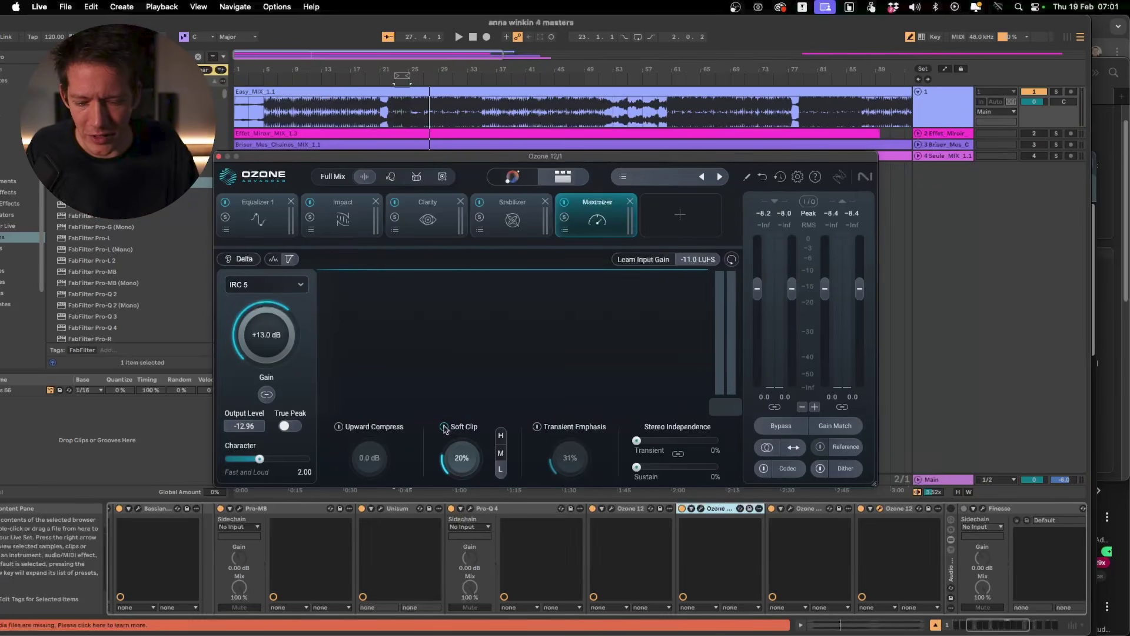
- Replay the passage comparing Soft Clip off and on, re-enable Transient Emphasis, and stop playback
key("space")
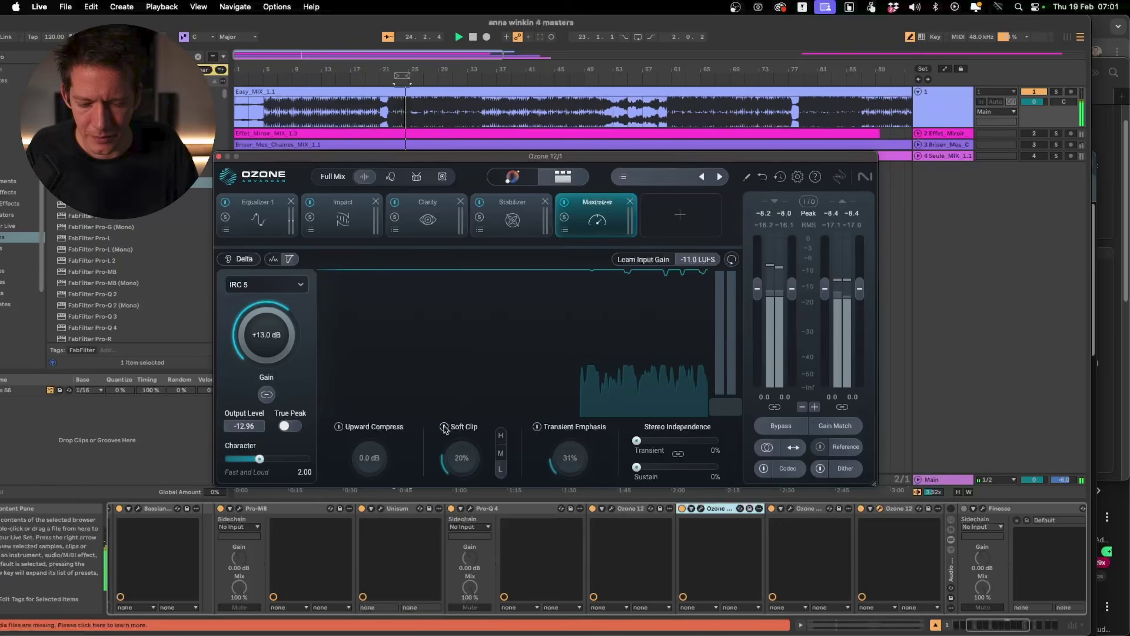
left_click(444, 427)
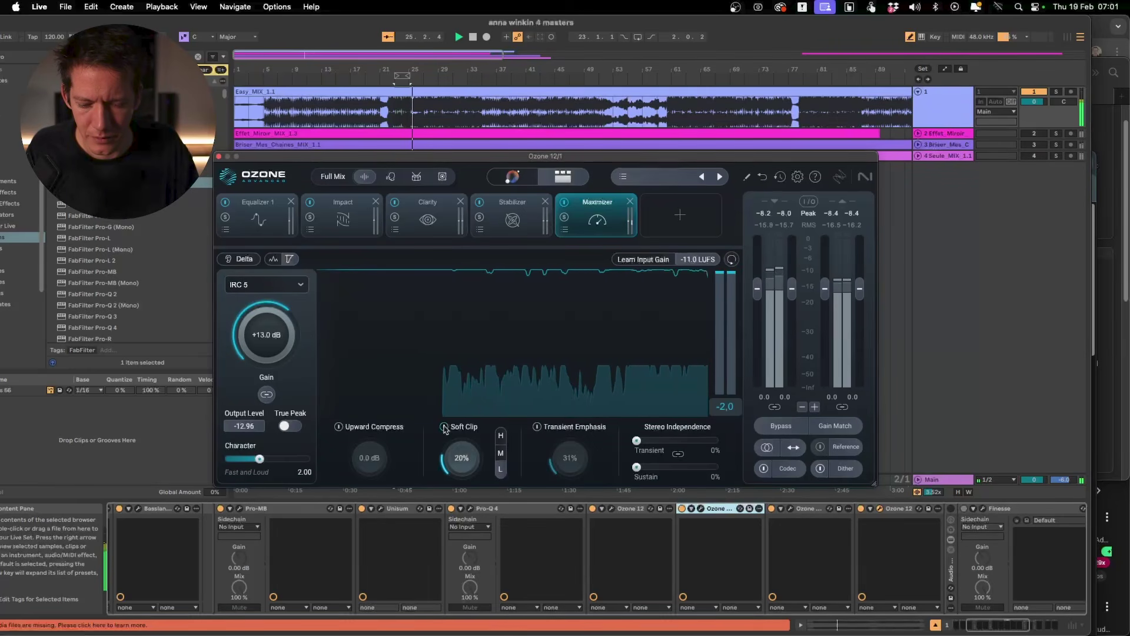
left_click(537, 427)
key("space")
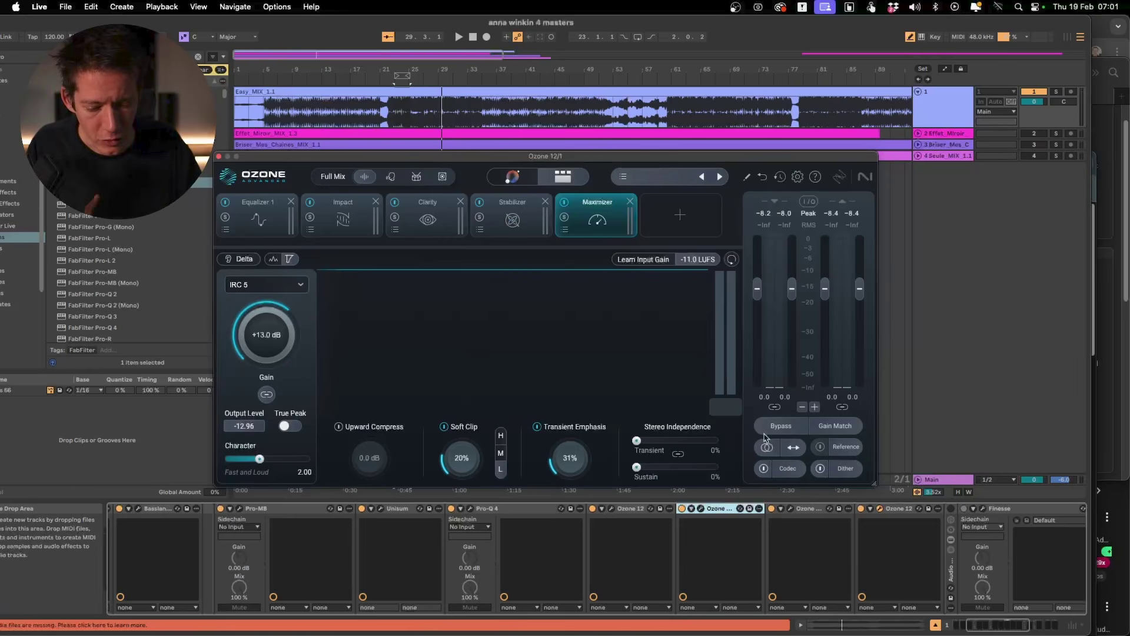
- Compare playback with the last Ozone 12 on track 1 deactivated and active, leave it active, and close its window
left_click(860, 510)
key("space")
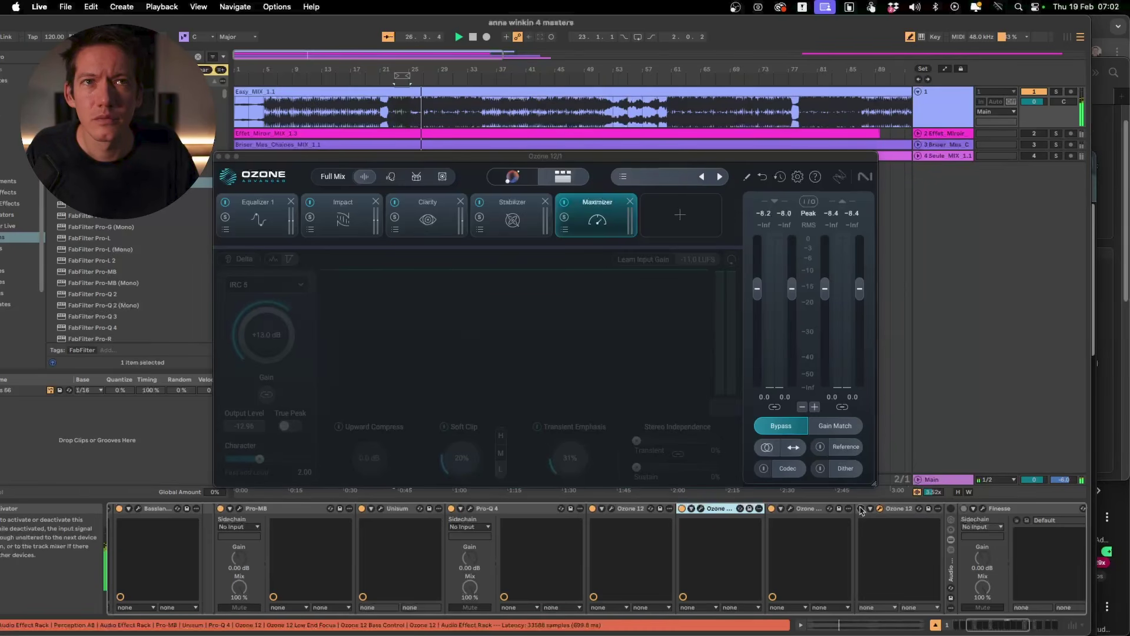
left_click(860, 510)
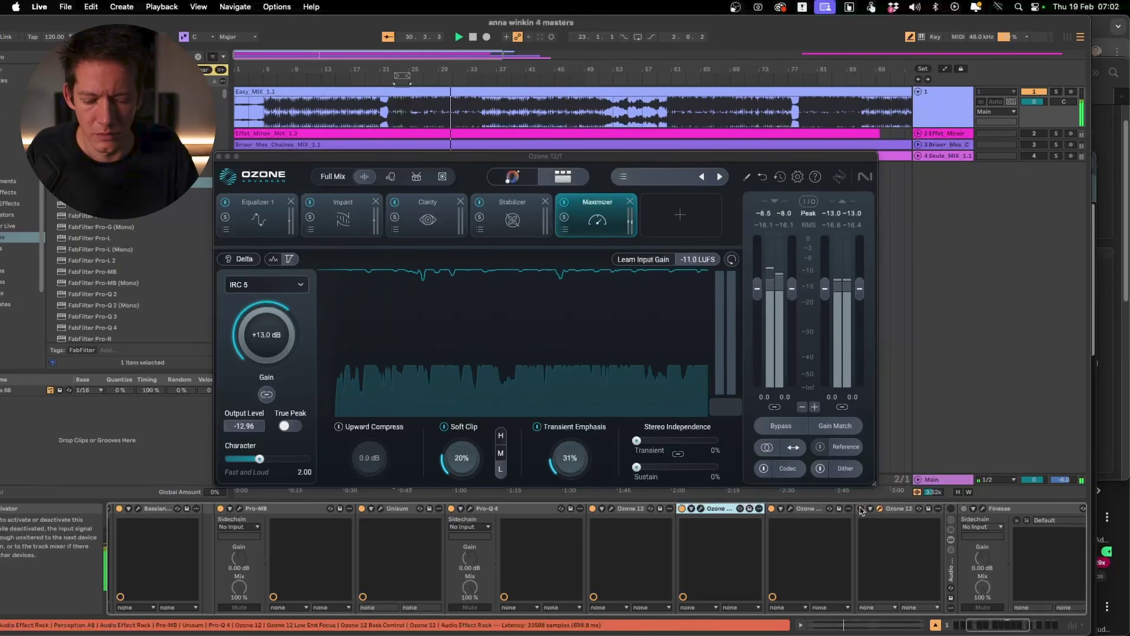
left_click(860, 510)
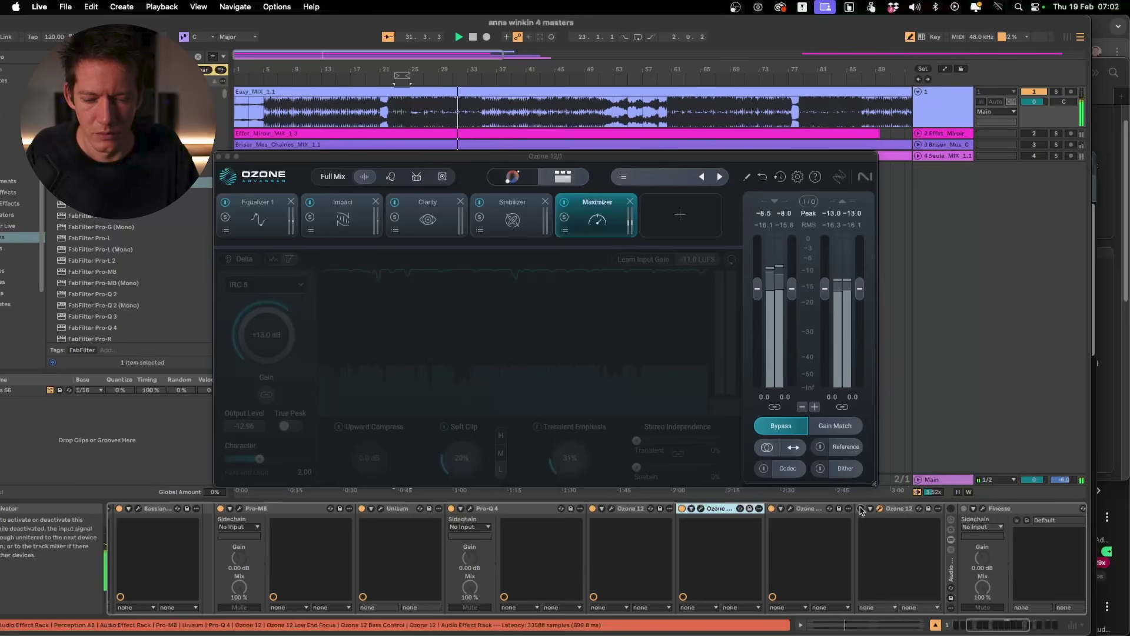
left_click(861, 509)
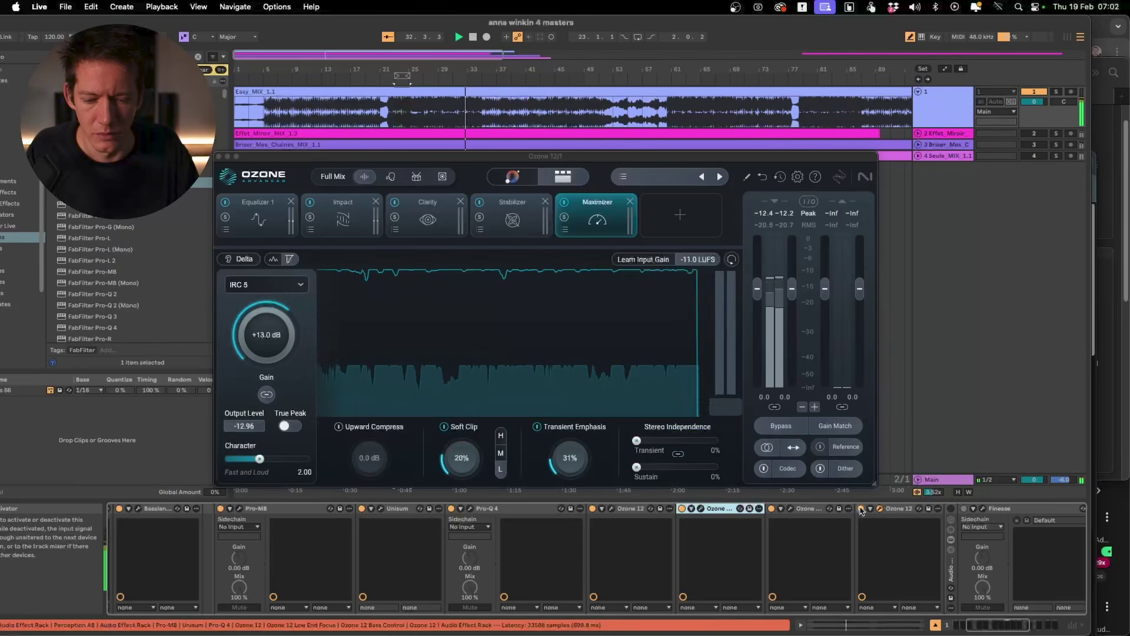
left_click(218, 156)
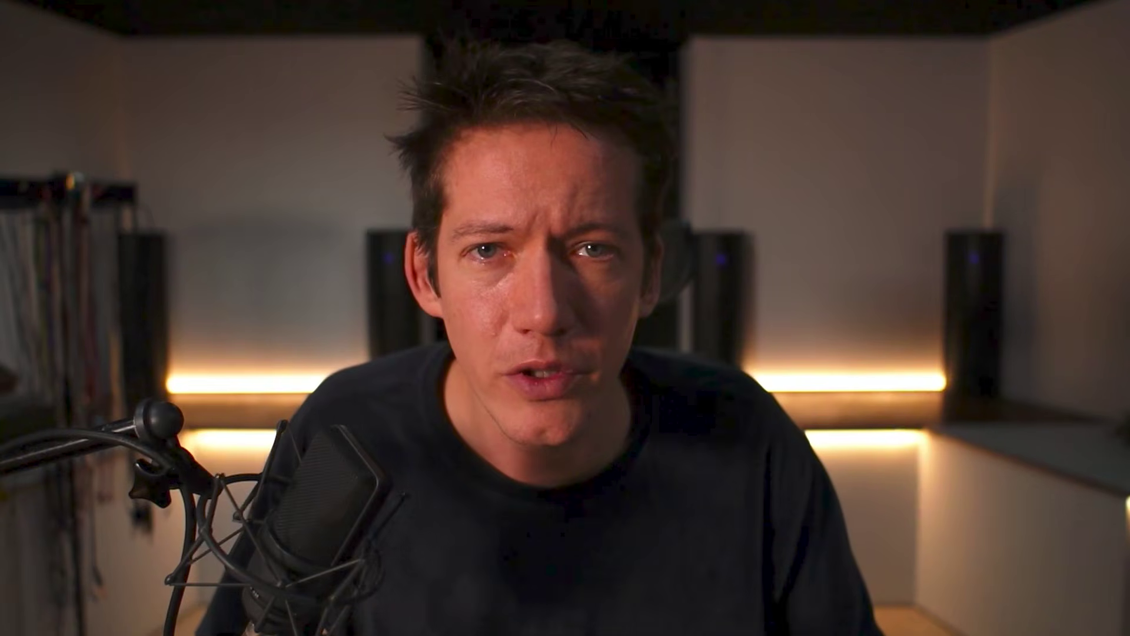